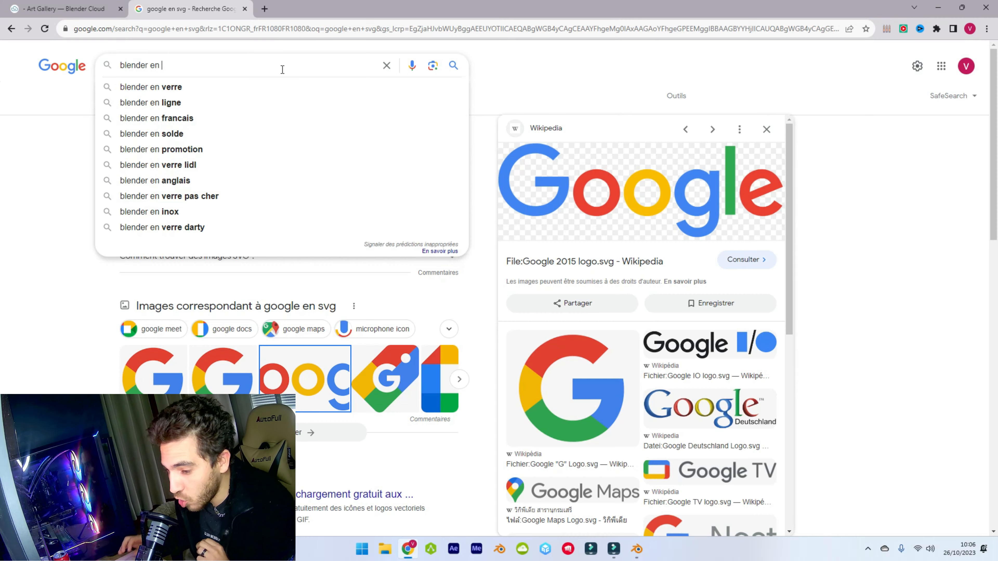
# Search Google Images for "blender en svg" and open the Wikipedia preview of the Blender logo with text
pyautogui.write('svg')
pyautogui.press('Return')
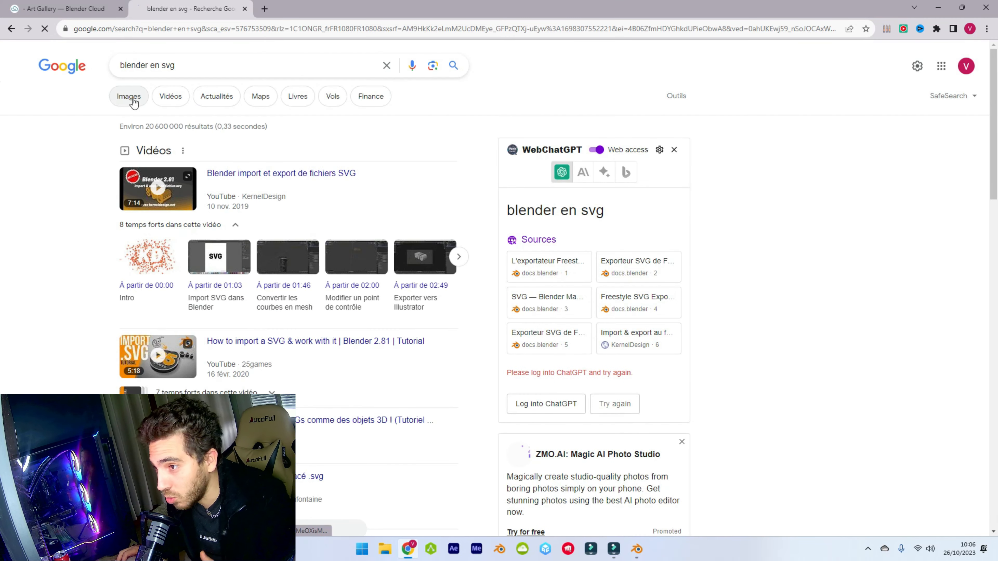
pyautogui.click(132, 97)
pyautogui.click(212, 199)
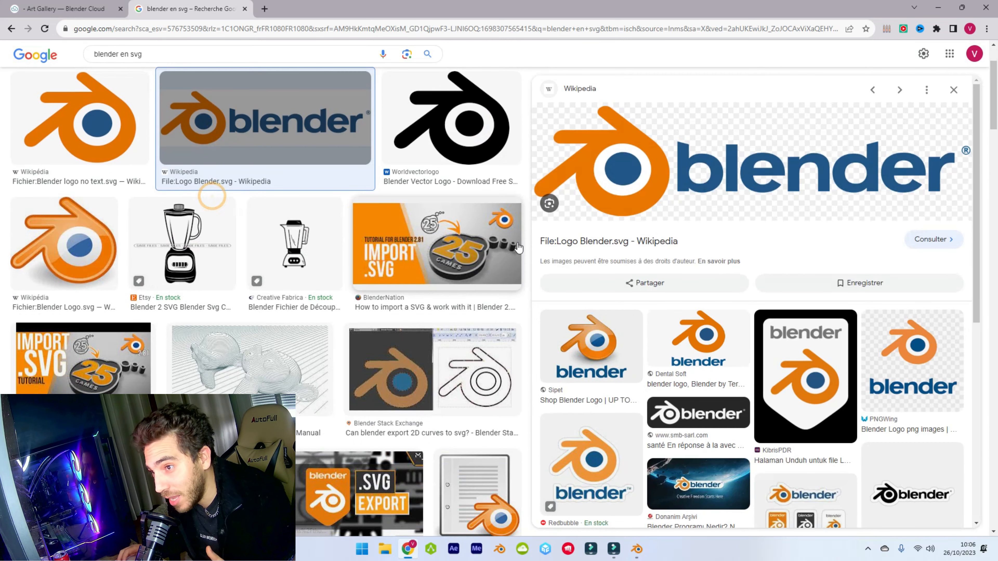
# Save the previewed Blender logo as a PNG image named Logo_Blender.svg in the Téléchargements folder
pyautogui.rightClick(714, 178)
pyautogui.click(773, 299)
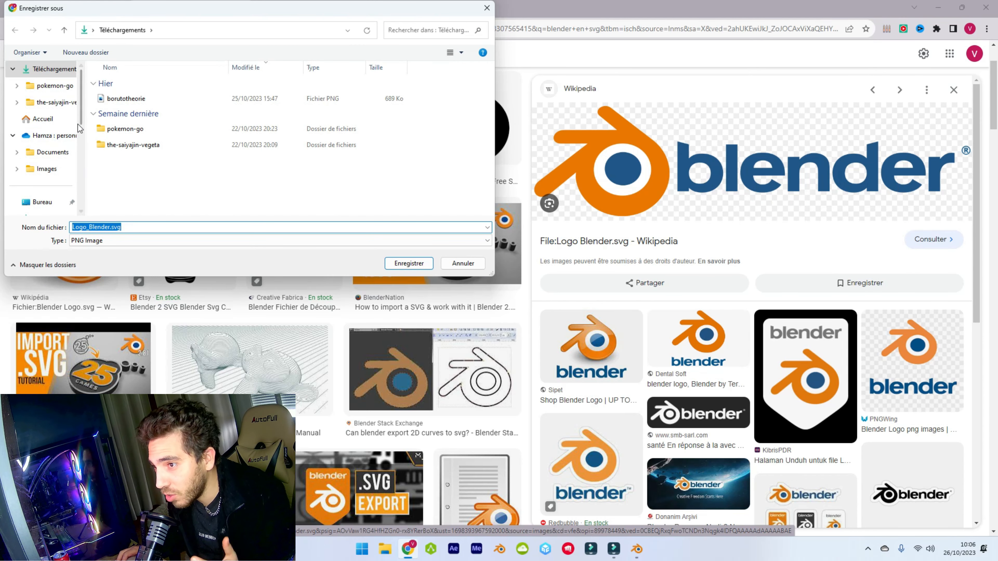
pyautogui.click(410, 240)
pyautogui.click(426, 244)
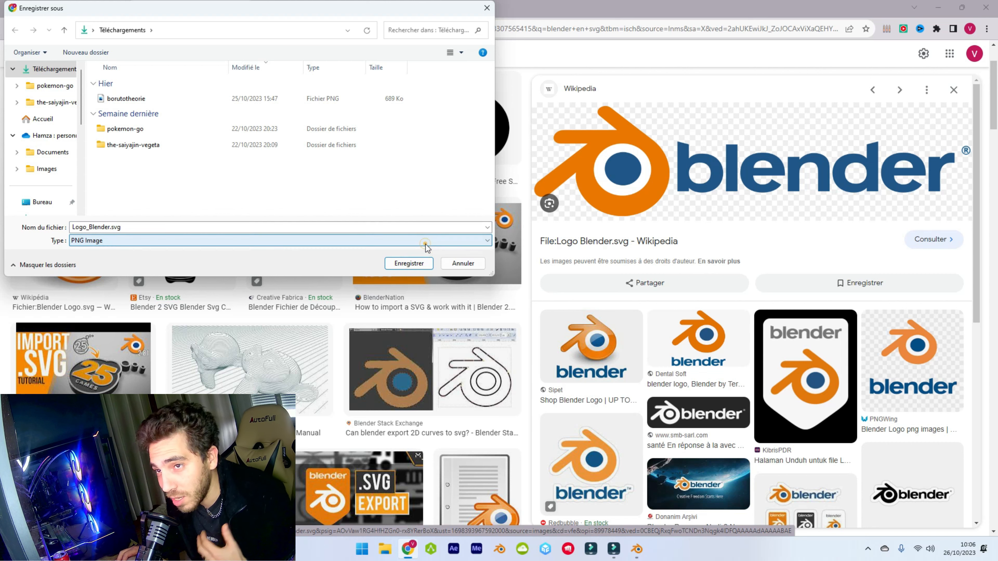
pyautogui.click(425, 244)
pyautogui.click(425, 244)
pyautogui.click(409, 264)
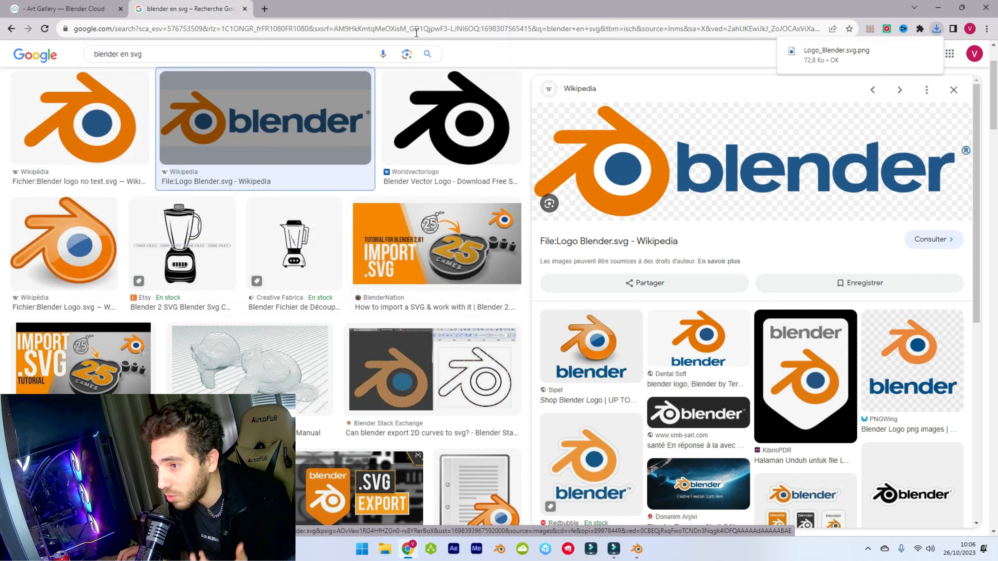
# Search the web for "convertir png en svg" in a new browser tab
pyautogui.hotkey('ctrl', 't')
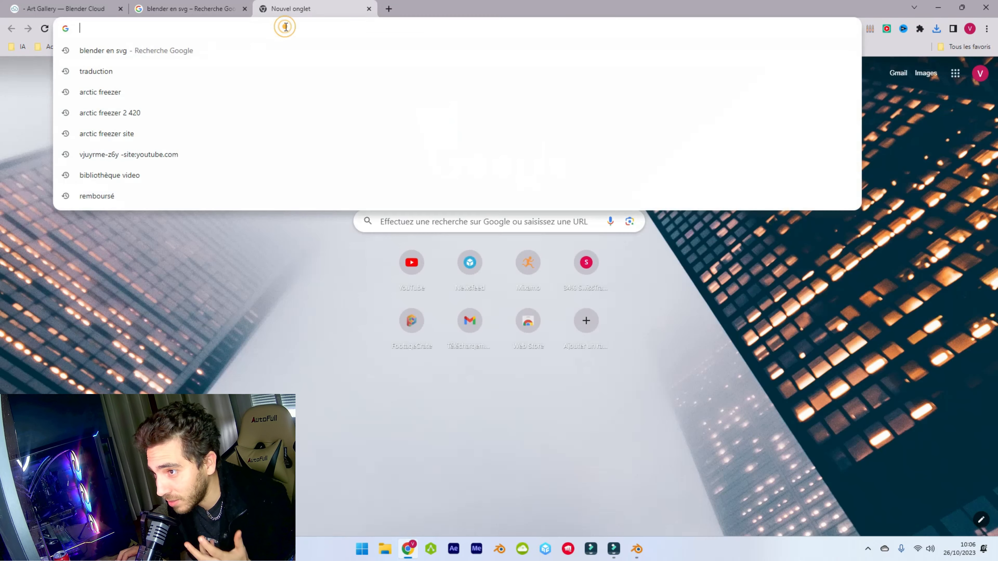
pyautogui.write('convertir png en svg')
pyautogui.press('Return')
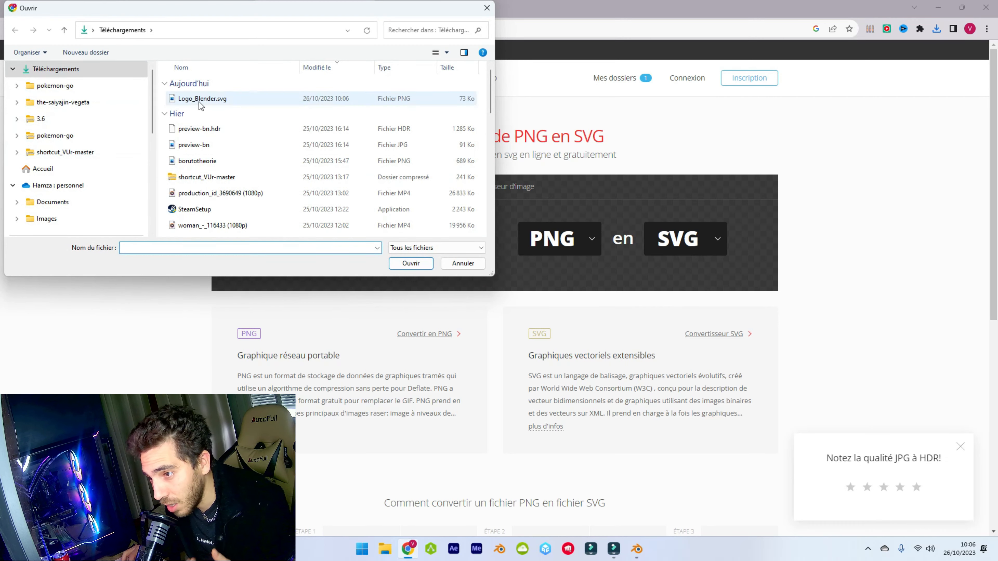
# Convert the downloaded Logo_Blender.svg.png to SVG with the Convertio online converter and download the result
pyautogui.doubleClick(200, 99)
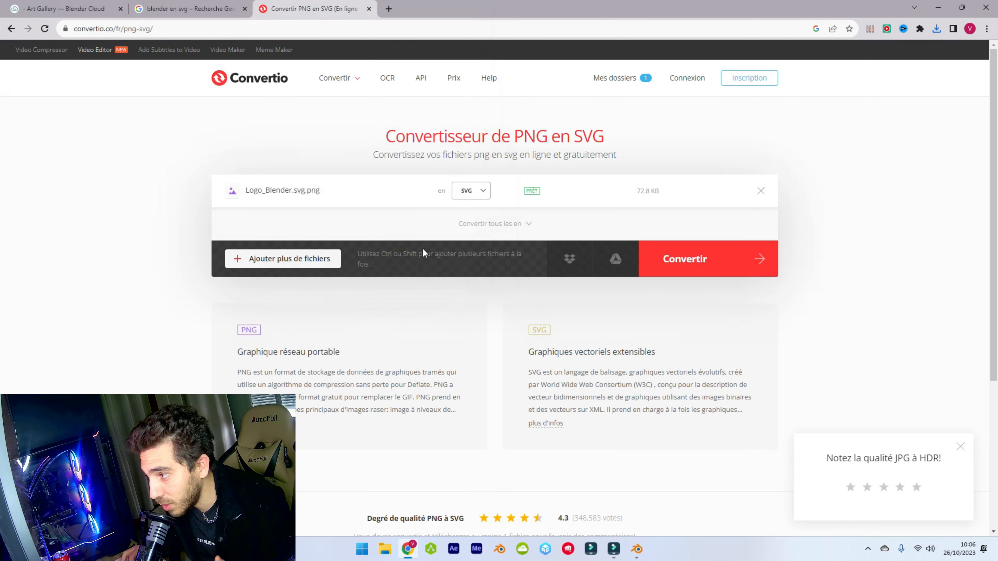
pyautogui.click(706, 260)
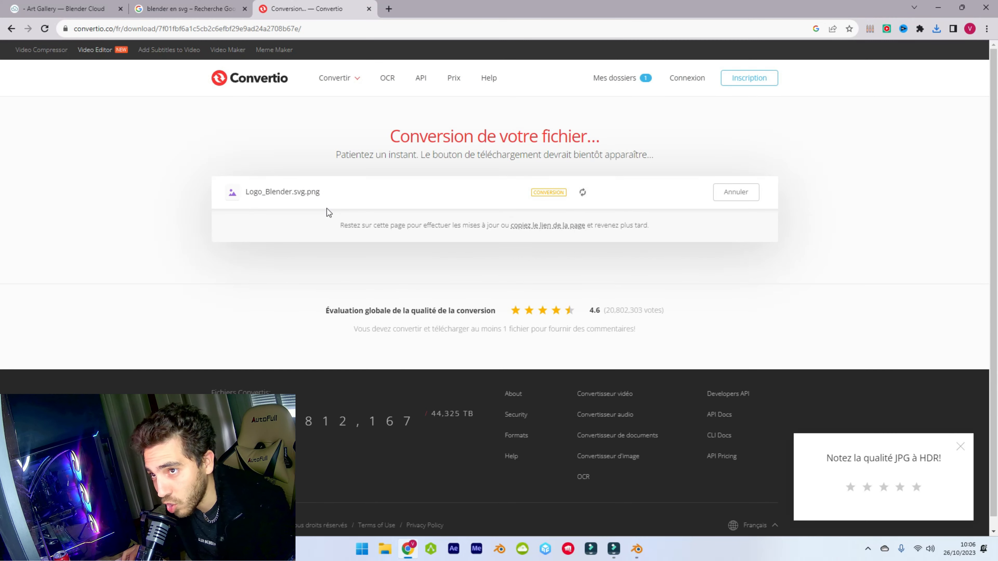
pyautogui.click(734, 193)
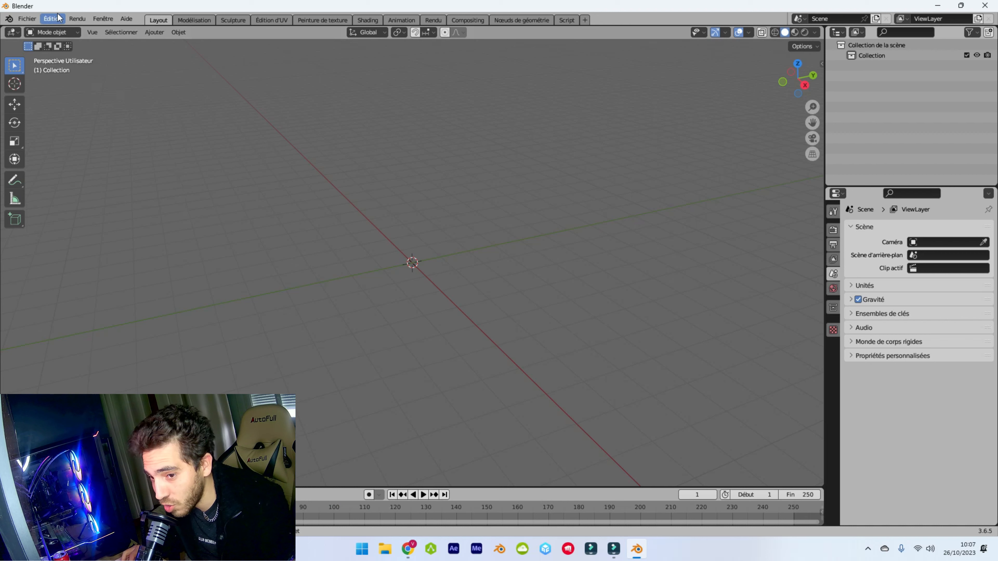
# In Blender, look up the SVG import-export add-on in the preferences by filtering for "svg", and save the preferences
pyautogui.click(58, 19)
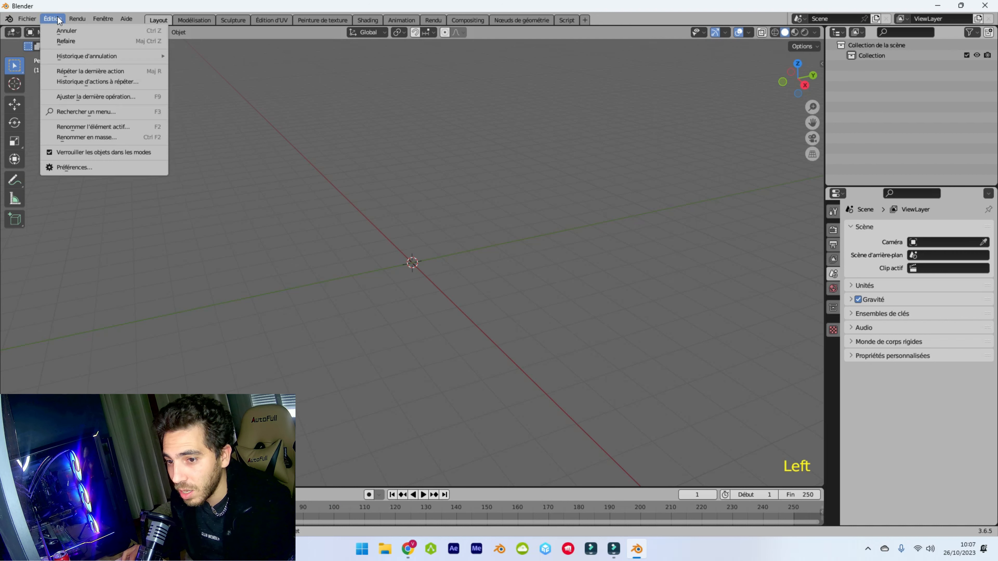
pyautogui.click(86, 168)
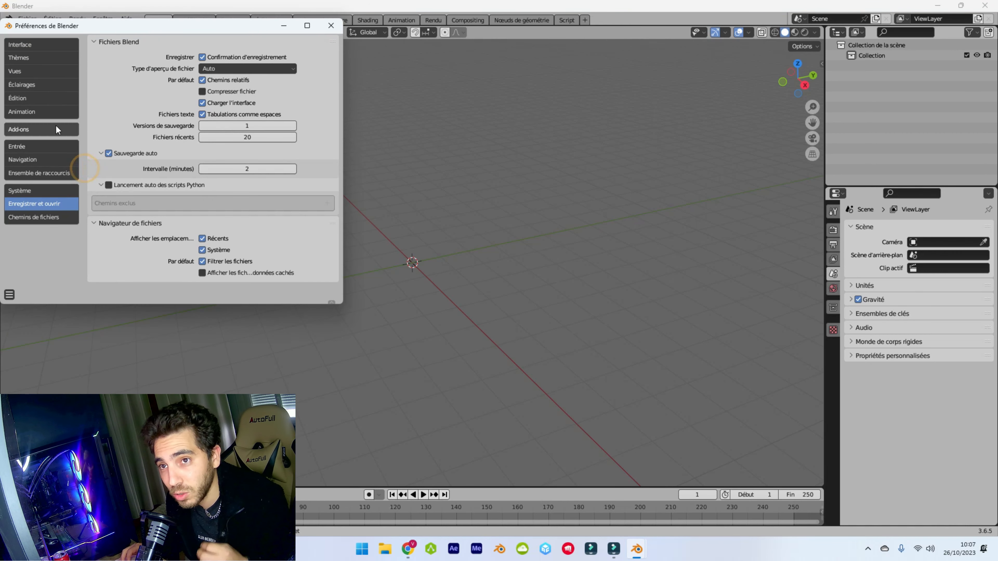
pyautogui.click(55, 129)
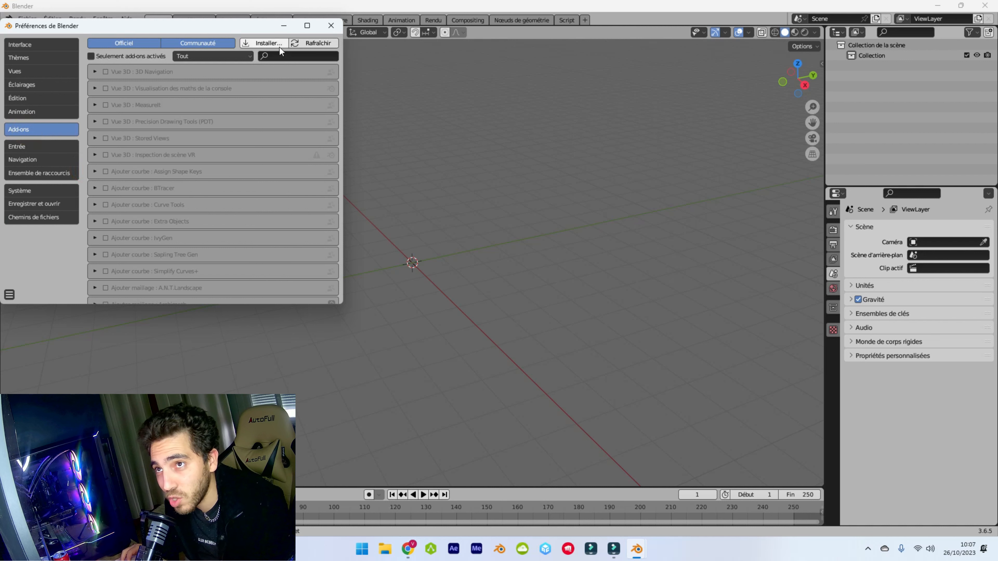
pyautogui.click(281, 58)
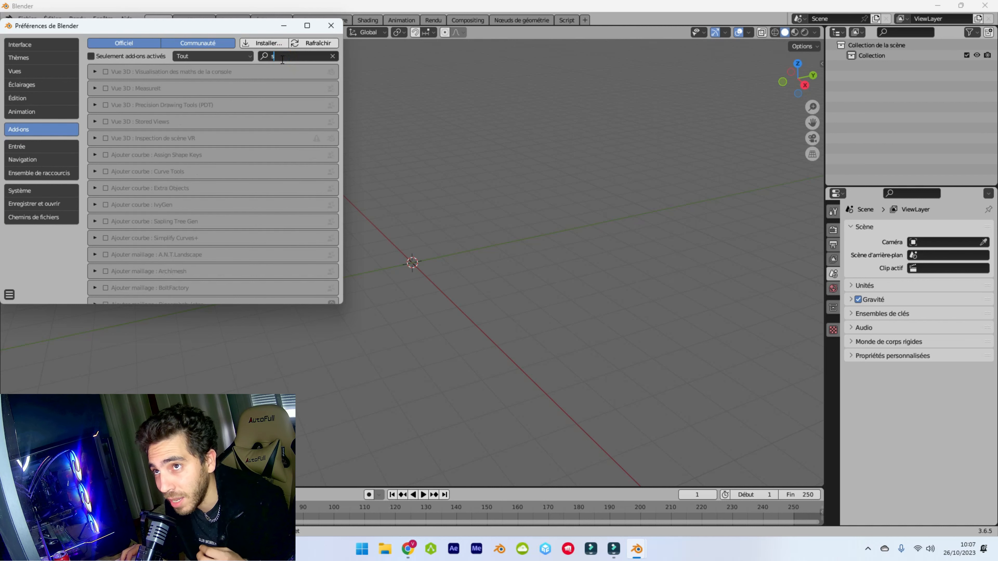
pyautogui.write('svg')
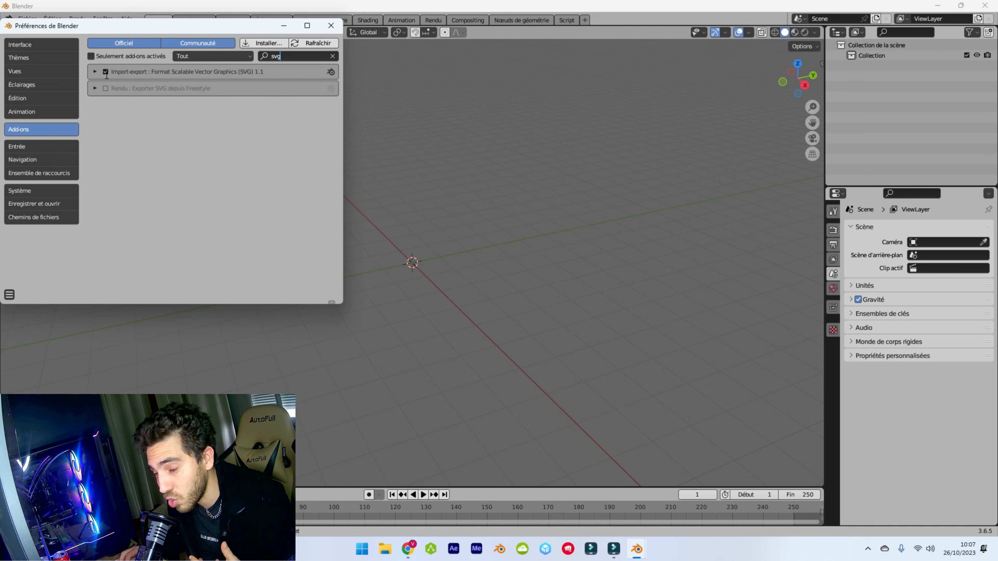
pyautogui.click(9, 295)
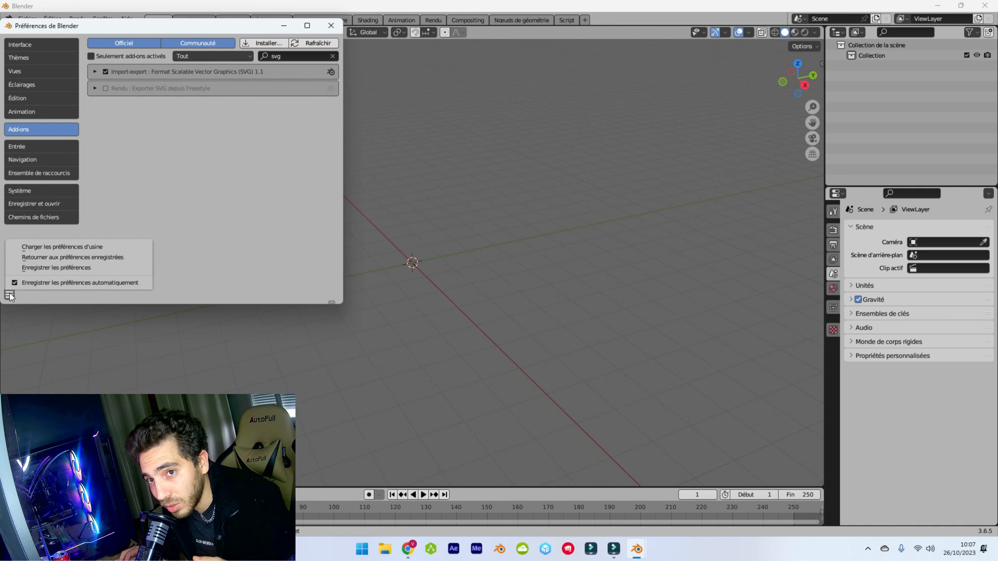
pyautogui.click(80, 269)
pyautogui.click(331, 26)
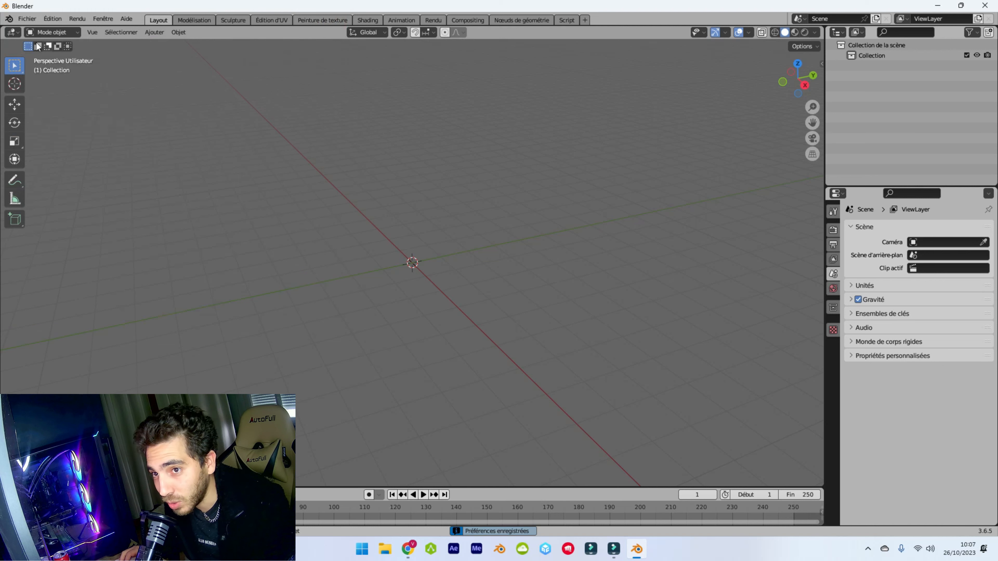
# Import Logo_Blender.svg.svg from the Téléchargements folder as Scalable Vector Graphics
pyautogui.click(27, 18)
pyautogui.moveTo(70, 158)
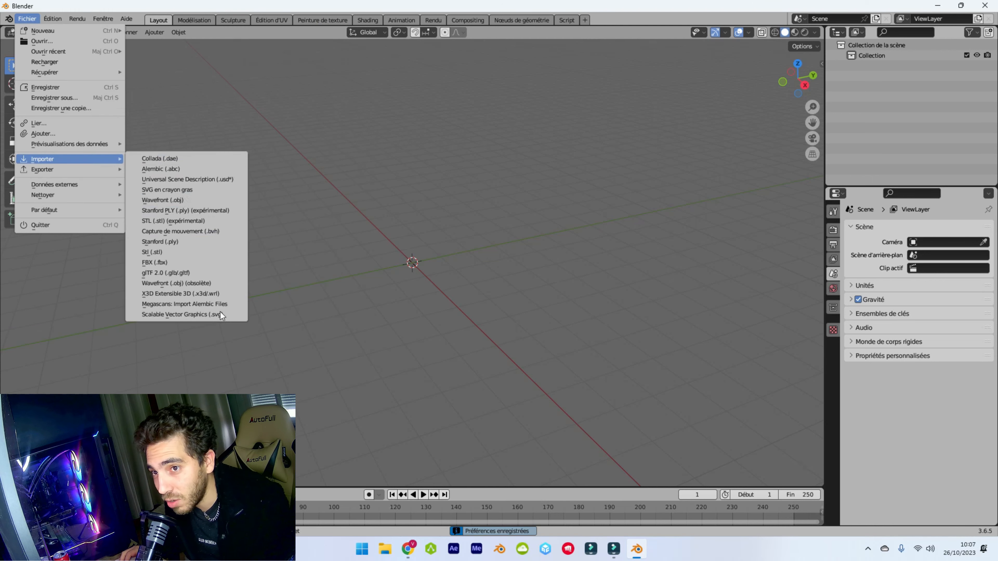
pyautogui.click(185, 314)
pyautogui.click(270, 233)
pyautogui.click(427, 185)
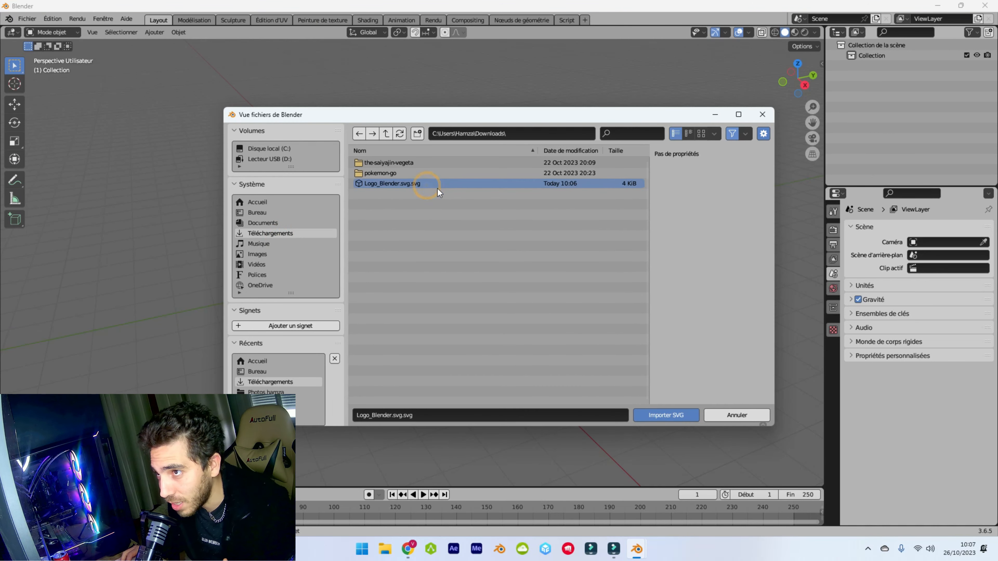
pyautogui.click(666, 415)
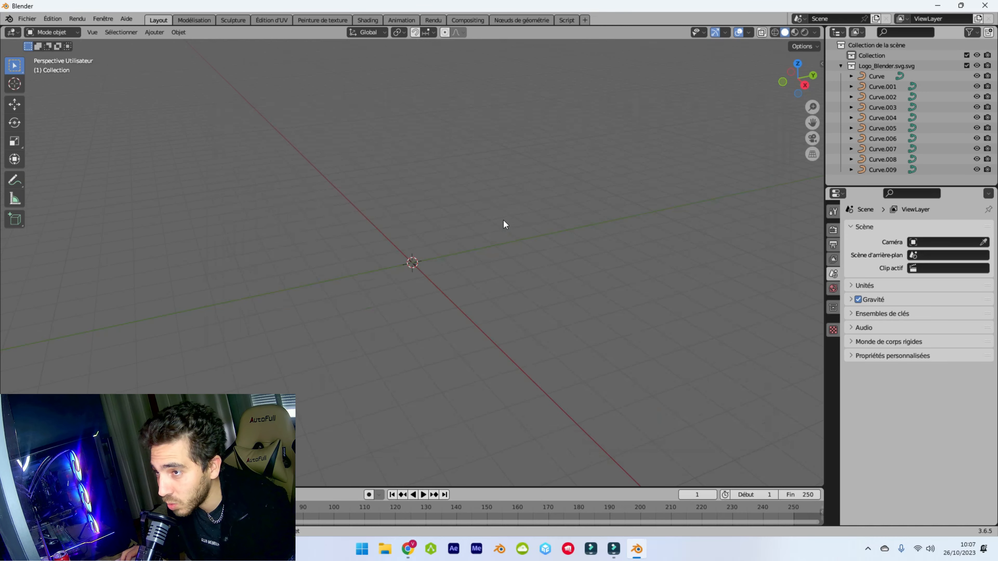
# Select all the imported logo curves and enlarge them uniformly to a scale of about 34.6
pyautogui.click(514, 254)
pyautogui.press('a')
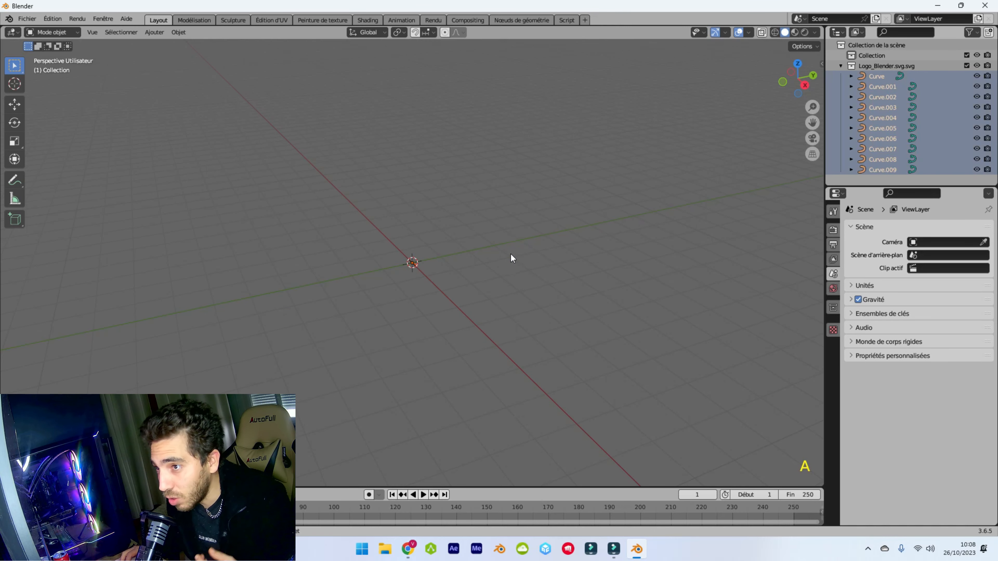
pyautogui.press('s')
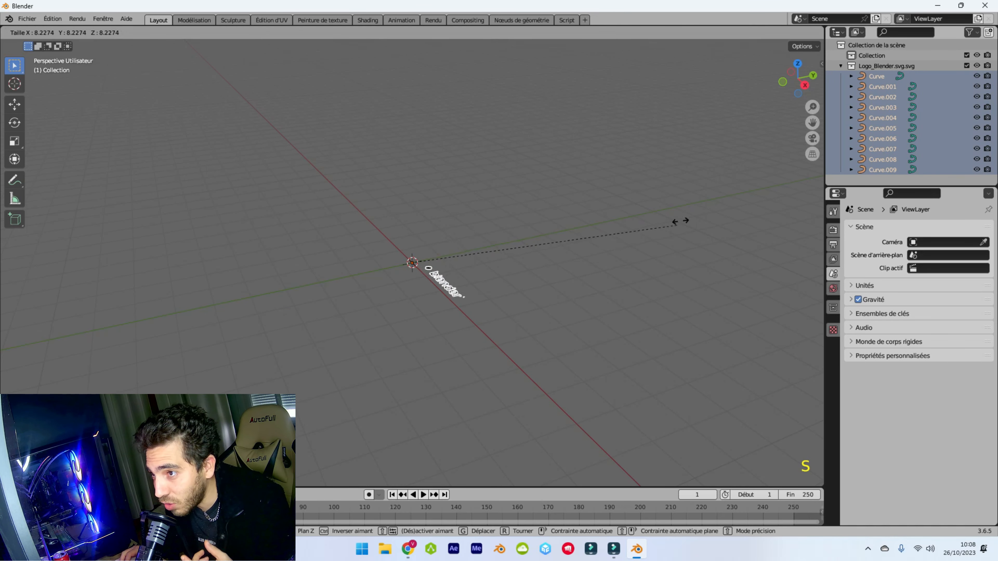
pyautogui.click(714, 227)
pyautogui.moveTo(657, 272); pyautogui.dragTo(737, 354, button='middle')
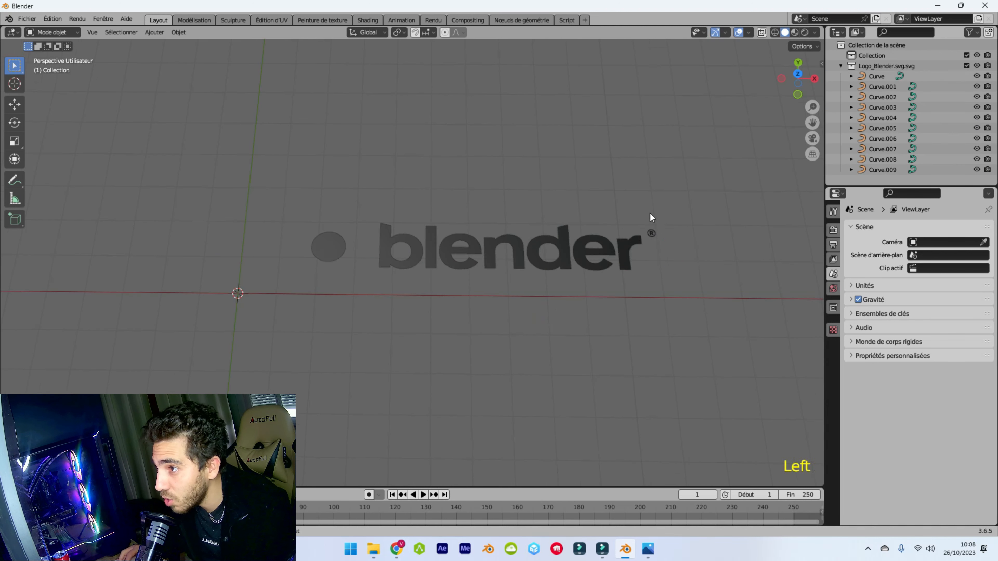
# Delete the registered-trademark curves and the round logo disc, keeping only the "blender" letters
pyautogui.moveTo(650, 219); pyautogui.dragTo(655, 245)
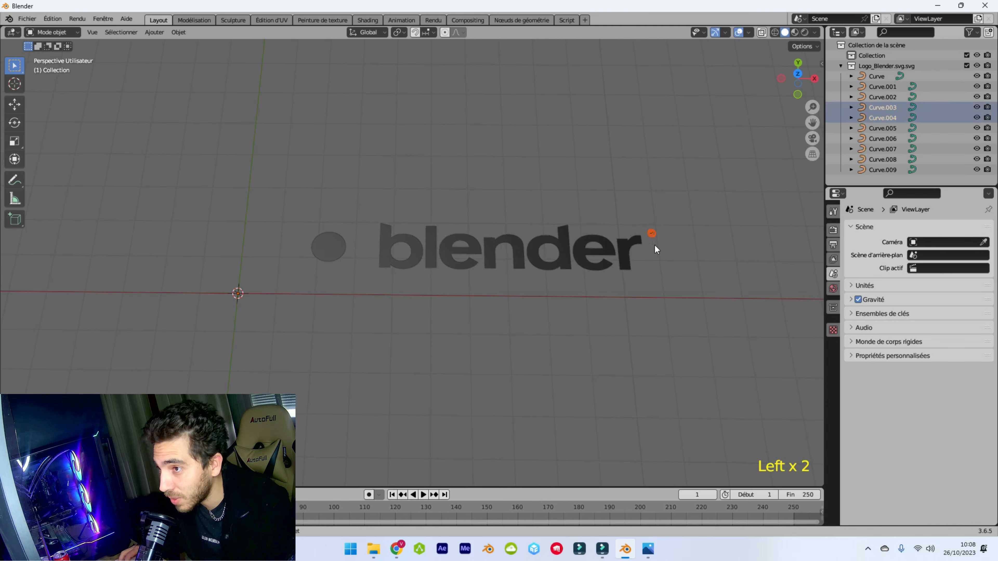
pyautogui.press('x')
pyautogui.click(667, 226)
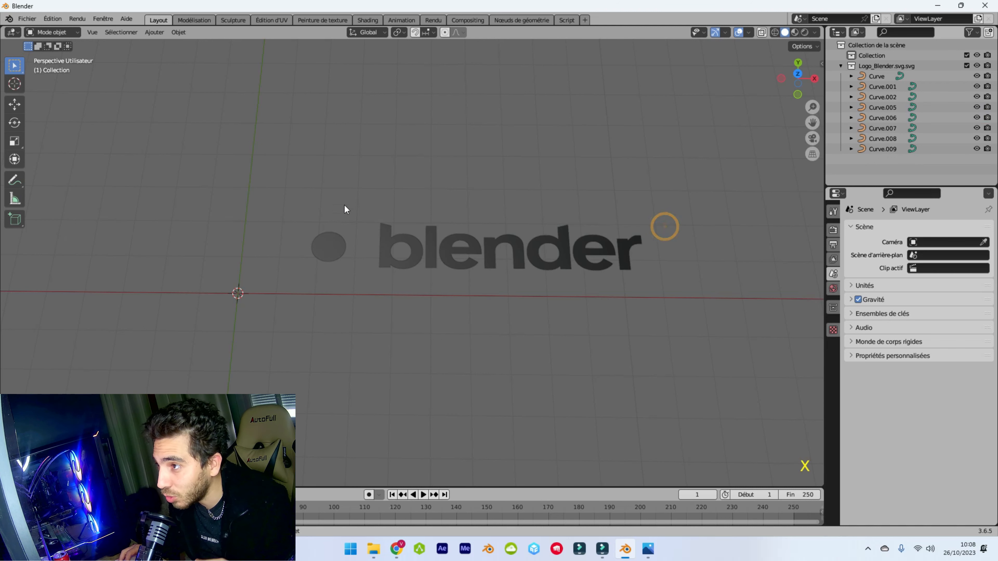
pyautogui.moveTo(280, 175); pyautogui.dragTo(367, 352)
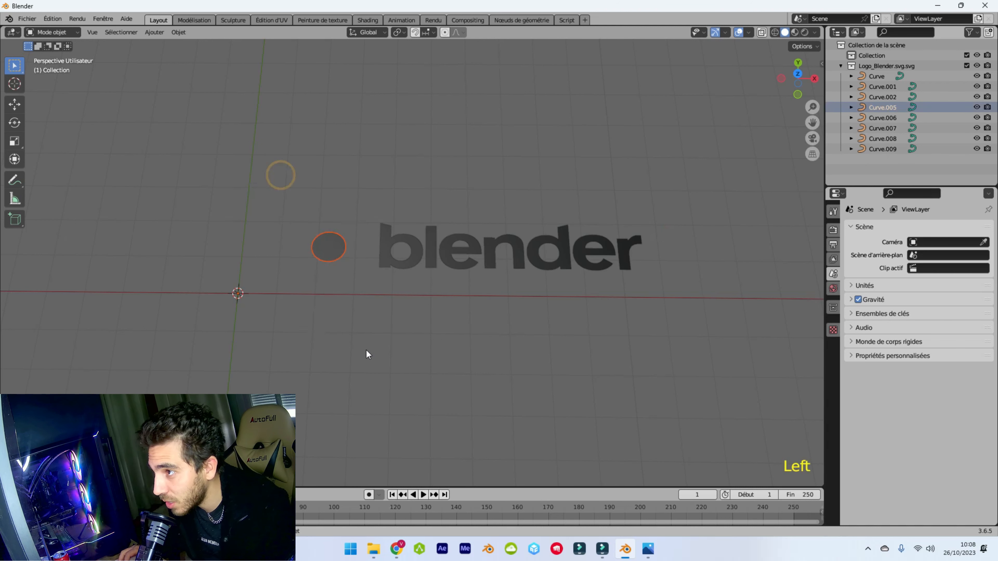
pyautogui.press('x')
pyautogui.click(364, 335)
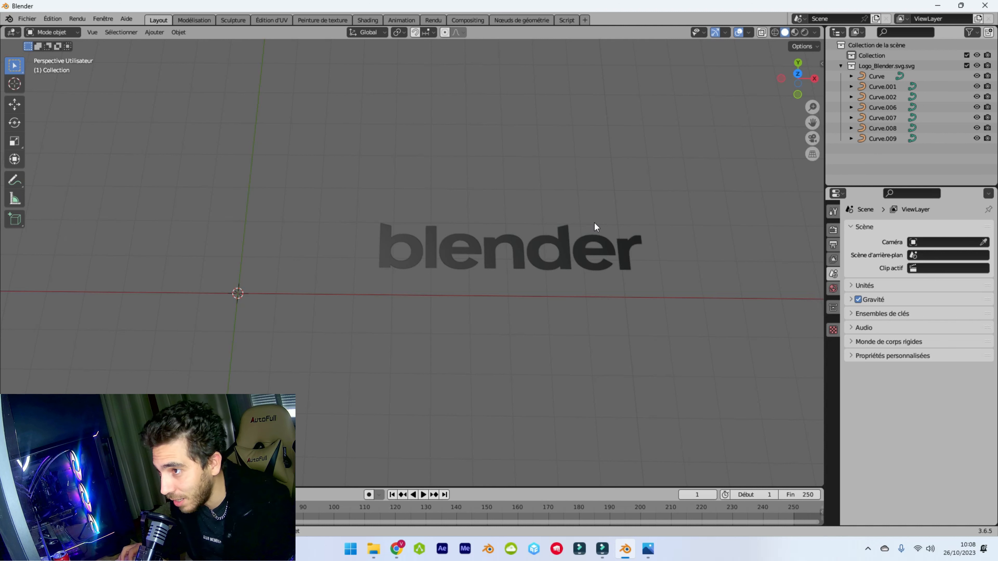
# Select all the letter curves and set their origins to their geometry
pyautogui.press('a')
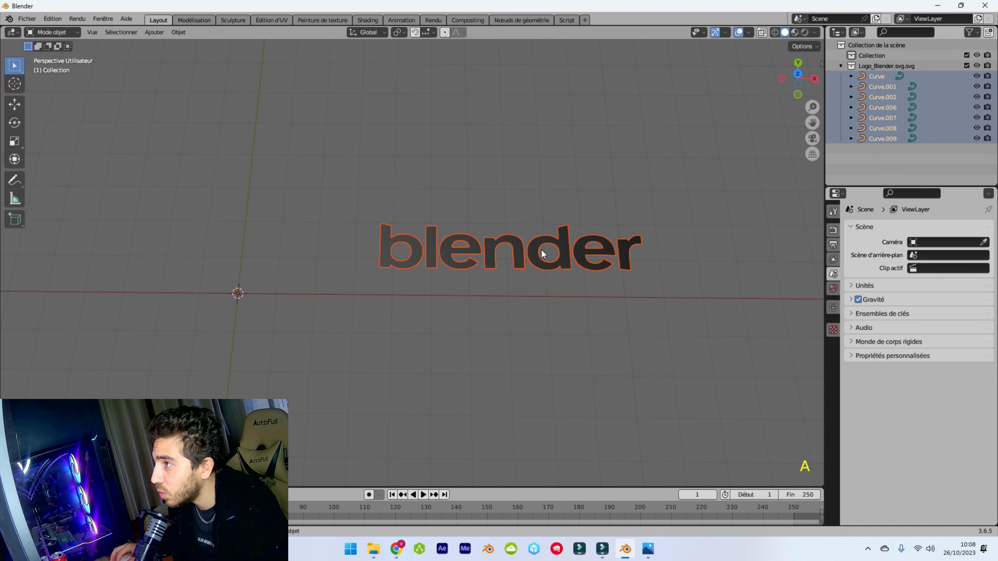
pyautogui.click(179, 32)
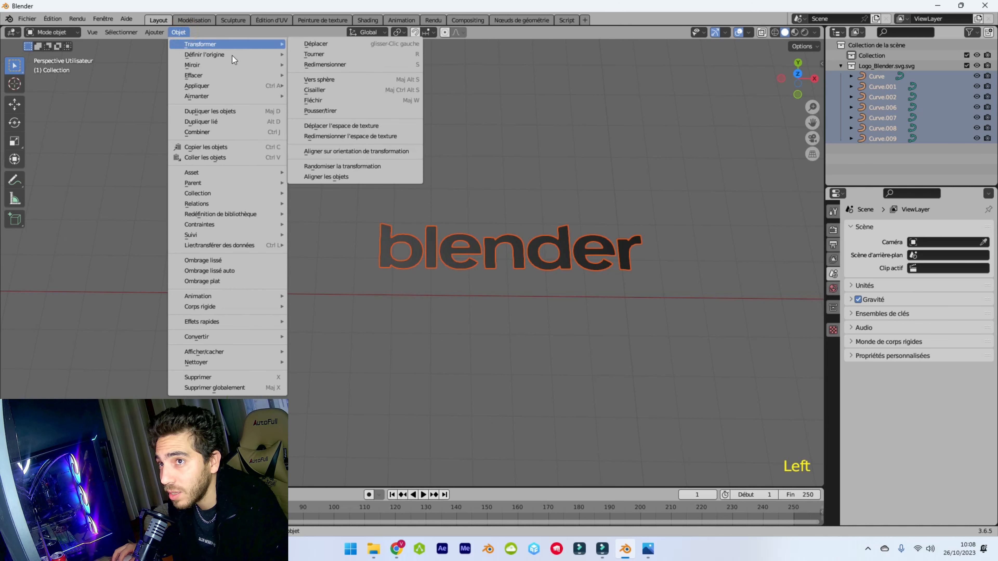
pyautogui.moveTo(246, 55)
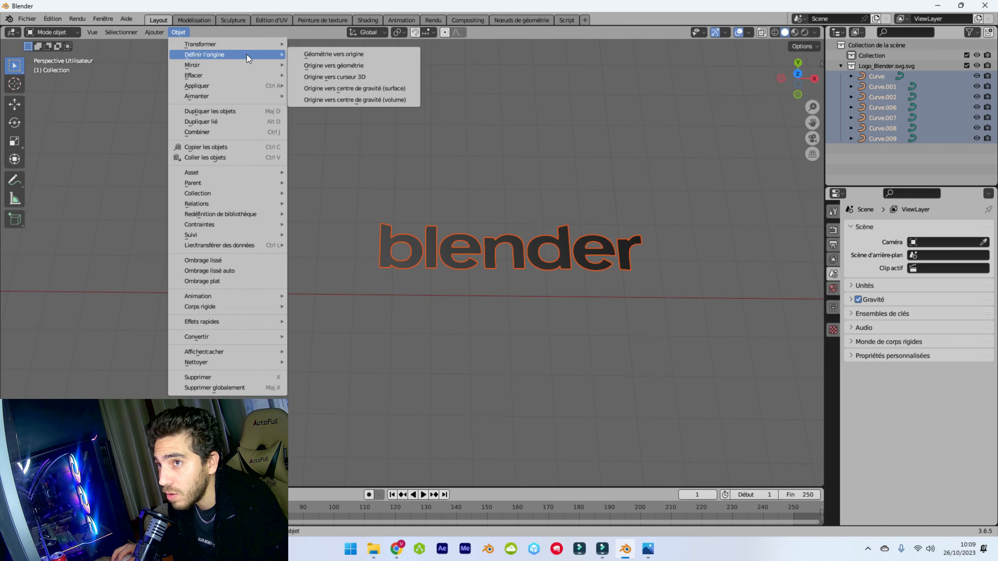
pyautogui.click(340, 65)
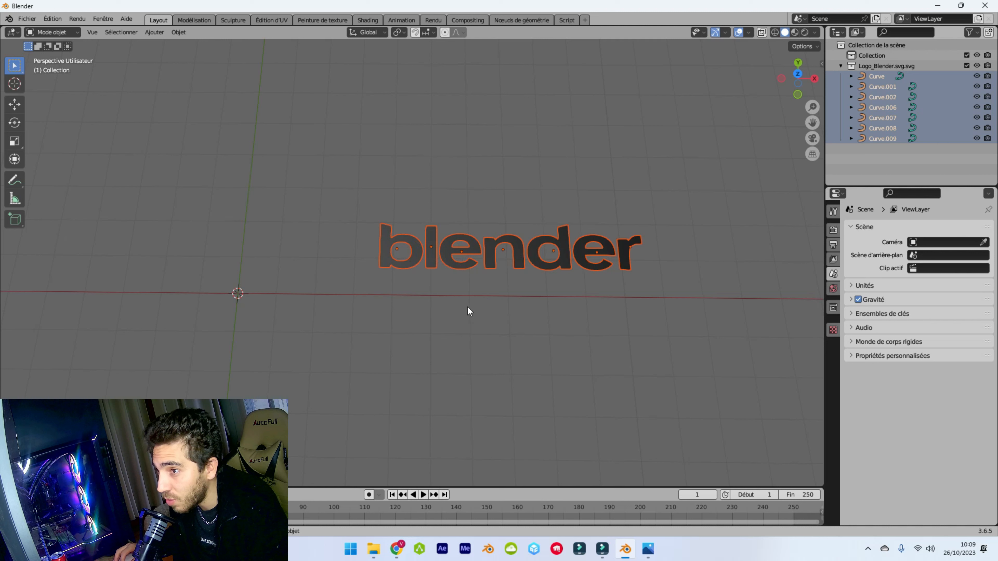
# Move the whole "blender" lettering so it is centred on the world origin, and keep all its curves selected
pyautogui.moveTo(338, 191); pyautogui.dragTo(668, 318)
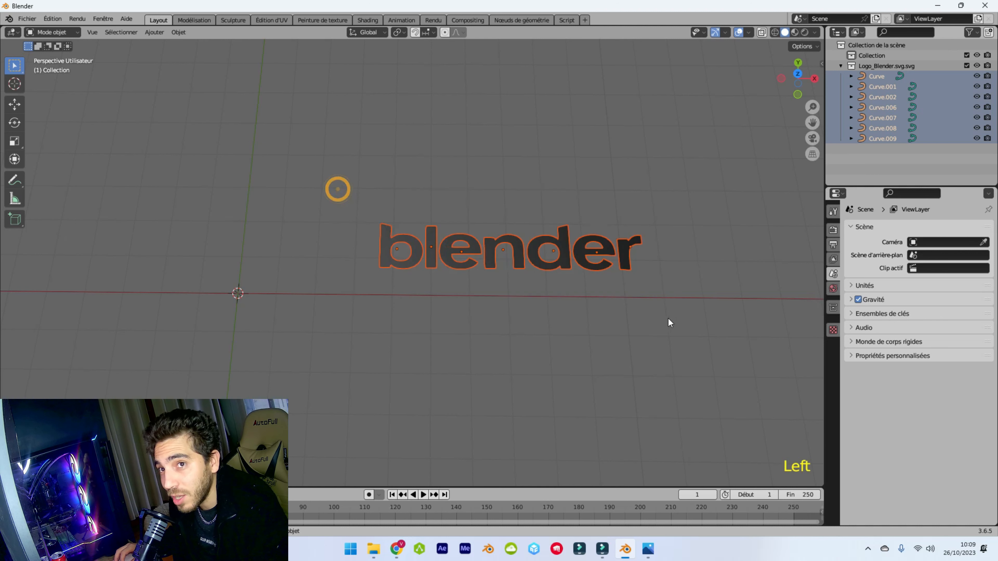
pyautogui.click(14, 108)
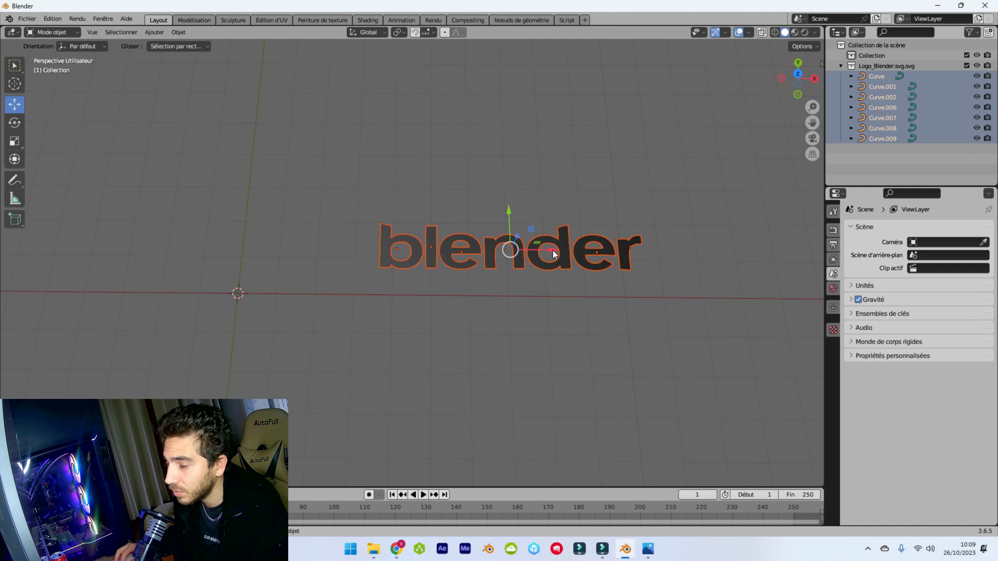
pyautogui.moveTo(552, 263); pyautogui.dragTo(255, 231)
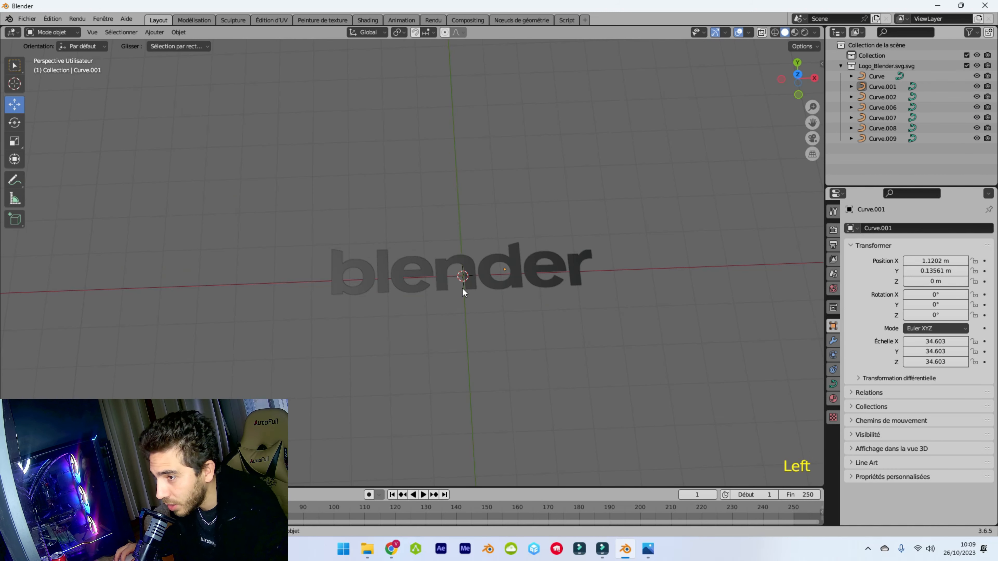
pyautogui.press('a')
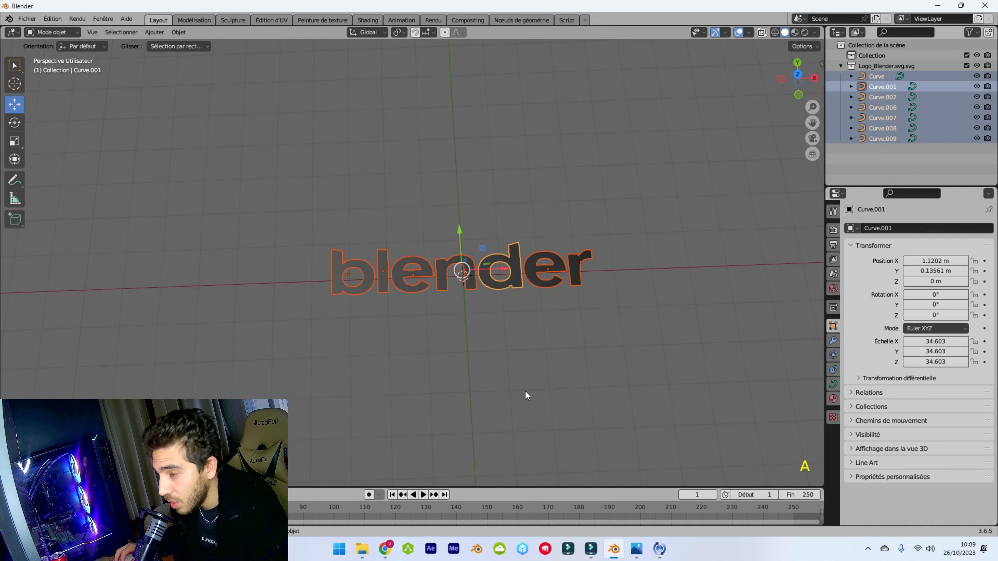
# Convert all the selected letter curves to meshes with the letter r as active object, and join them into one object
pyautogui.keyDown('shift'); pyautogui.click(578, 274); pyautogui.keyUp('shift')
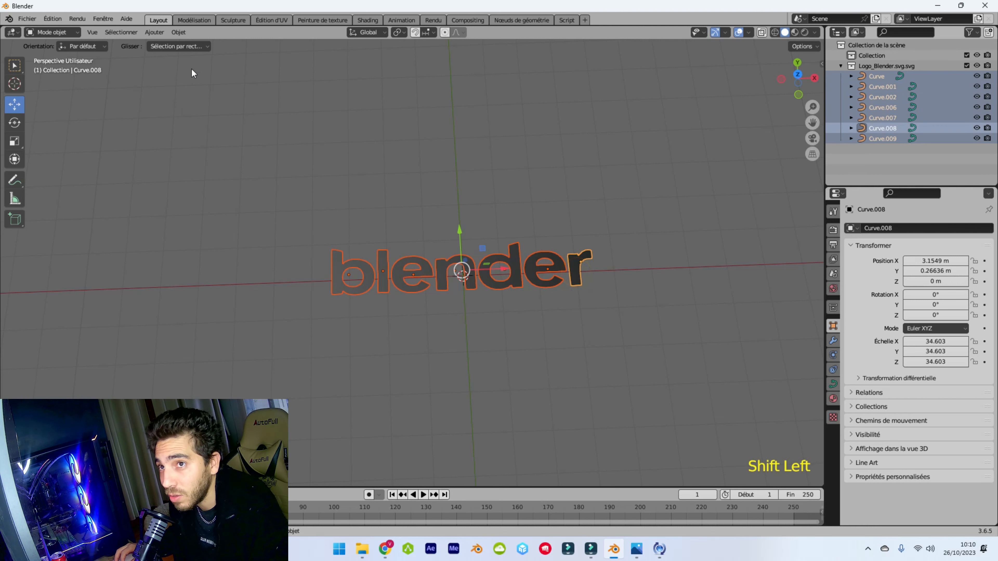
pyautogui.click(179, 32)
pyautogui.moveTo(243, 337)
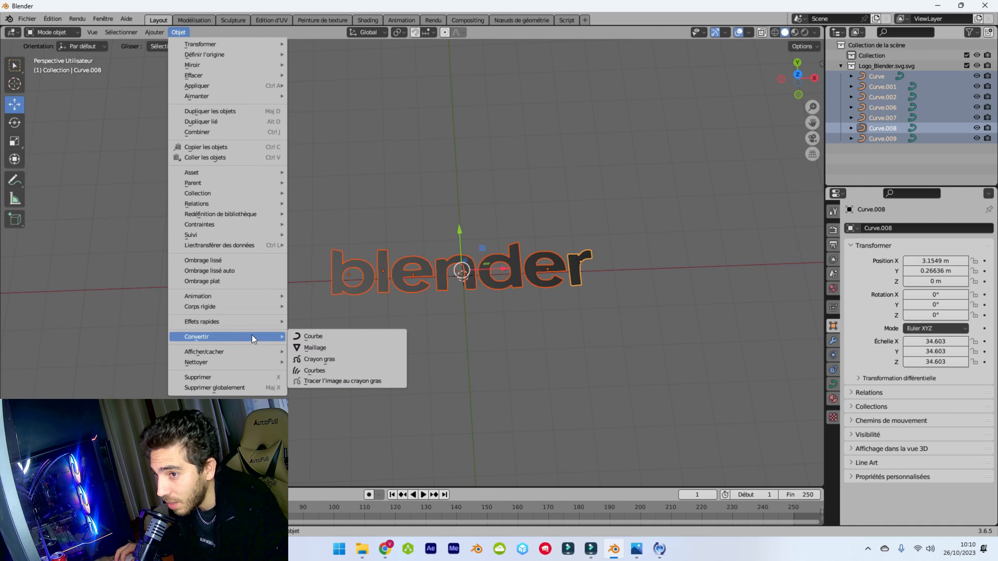
pyautogui.click(330, 351)
pyautogui.moveTo(330, 351); pyautogui.dragTo(498, 385, button='middle')
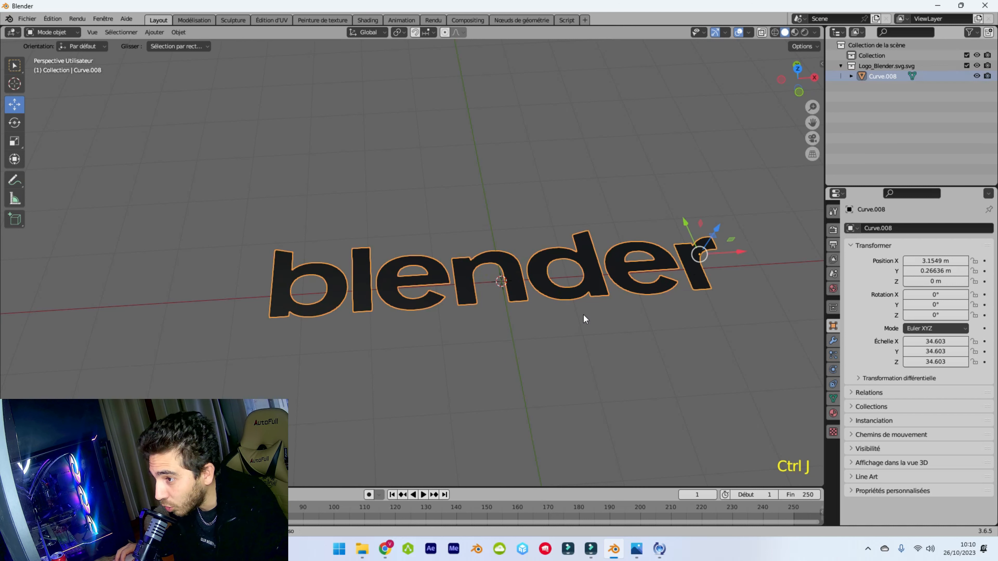
pyautogui.hotkey('ctrl', 'j')
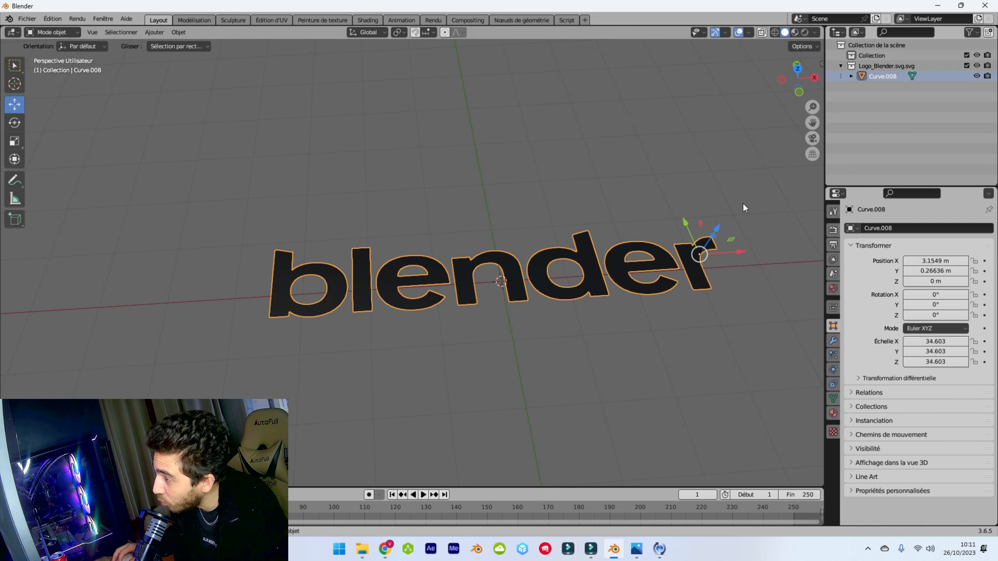
# Set the joined lettering's origin to its geometry, leaving the lettering in its original place
pyautogui.moveTo(687, 223); pyautogui.dragTo(657, 227)
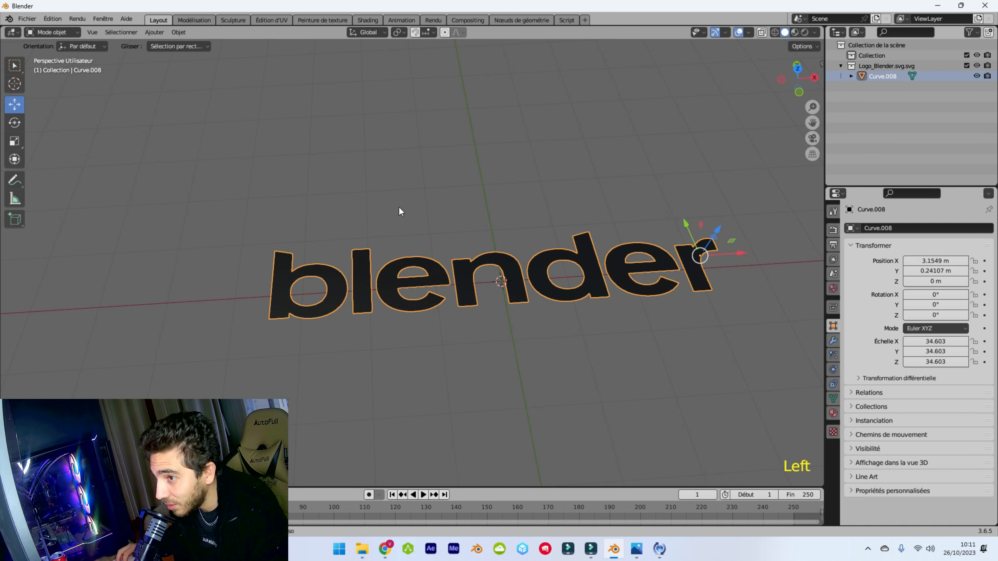
pyautogui.hotkey('ctrl', 'z')
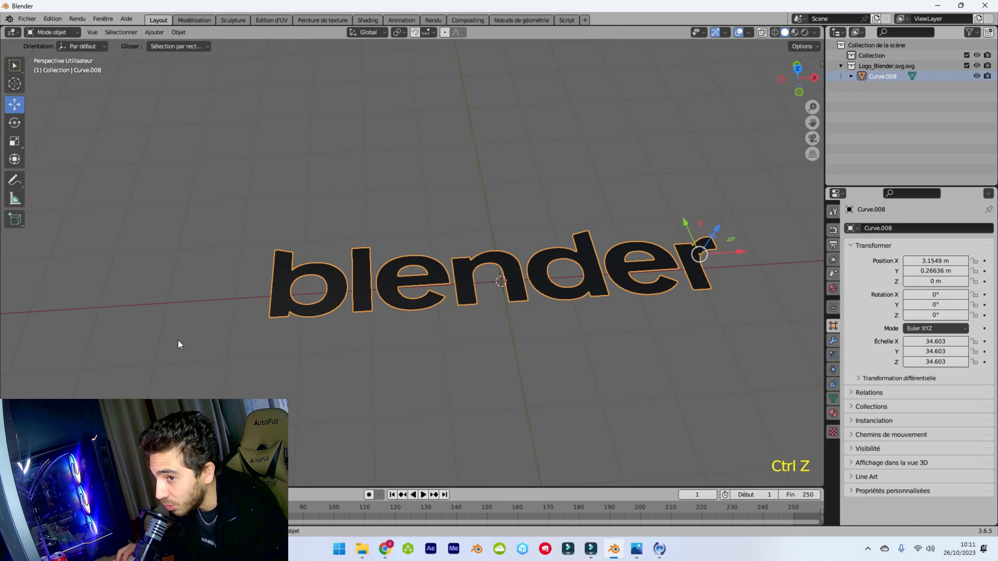
pyautogui.click(178, 32)
pyautogui.moveTo(190, 55)
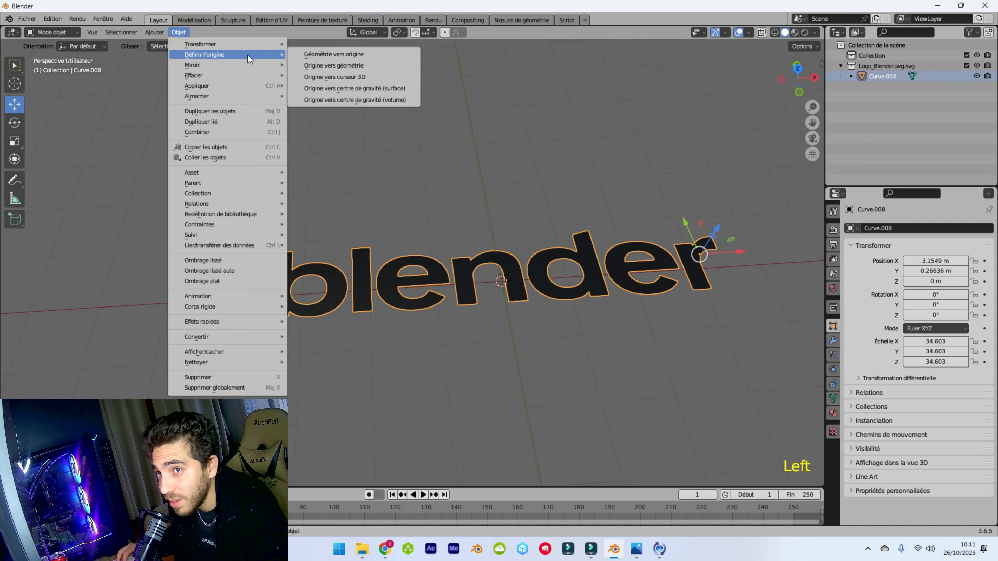
pyautogui.click(347, 65)
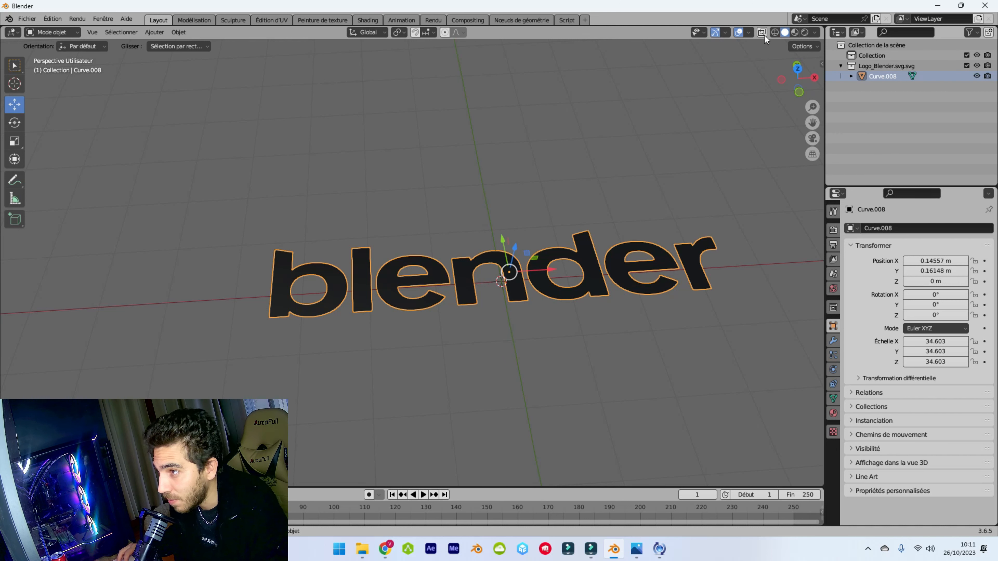
# Check the lettering's mesh in wireframe display, and change its material's base colour to white in solid display
pyautogui.click(775, 32)
pyautogui.scroll(5, 589, 200)
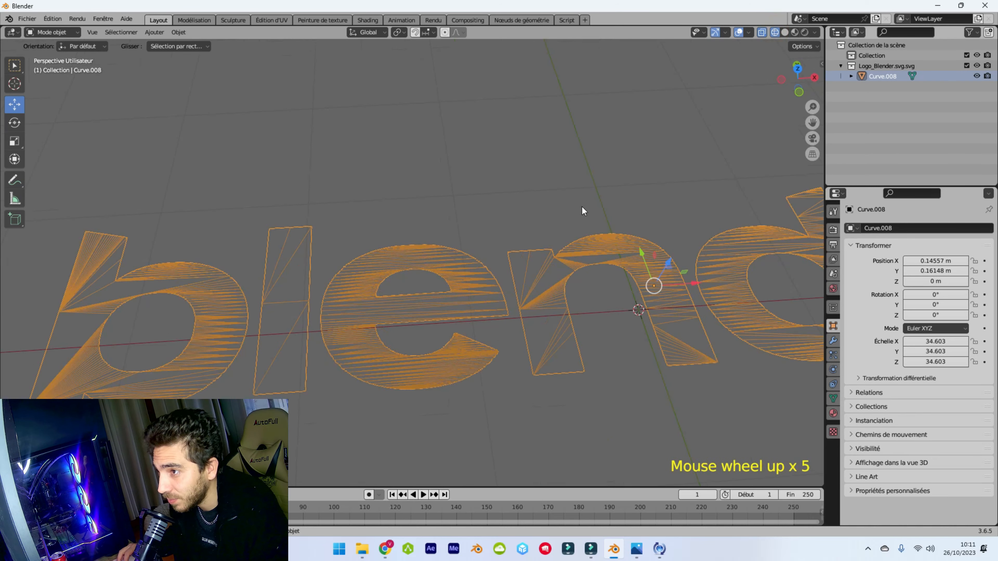
pyautogui.moveTo(517, 216)
pyautogui.mouseDown(button='middle')
pyautogui.moveTo(564, 153)
pyautogui.moveTo(484, 174)
pyautogui.mouseUp(button='middle')
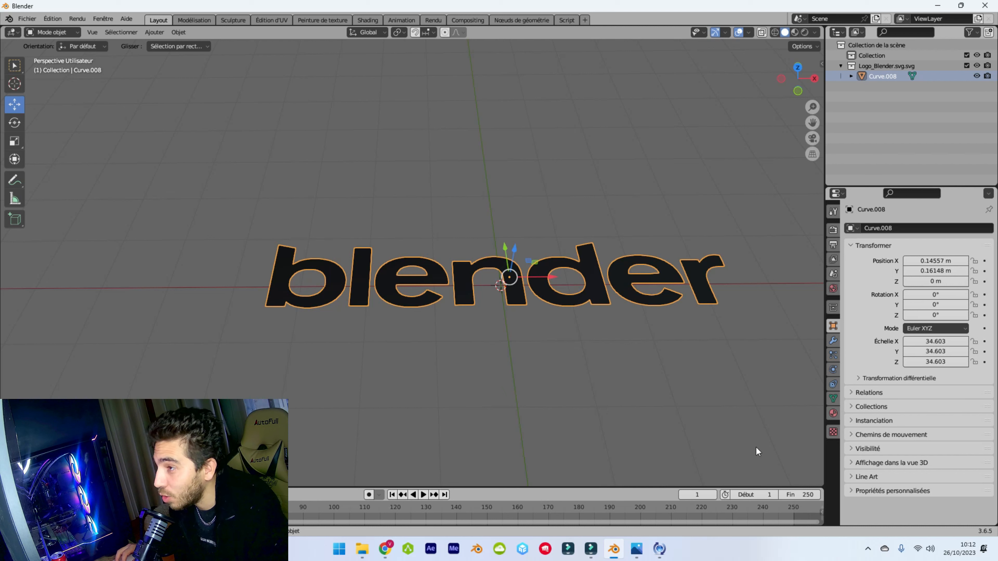
pyautogui.click(833, 413)
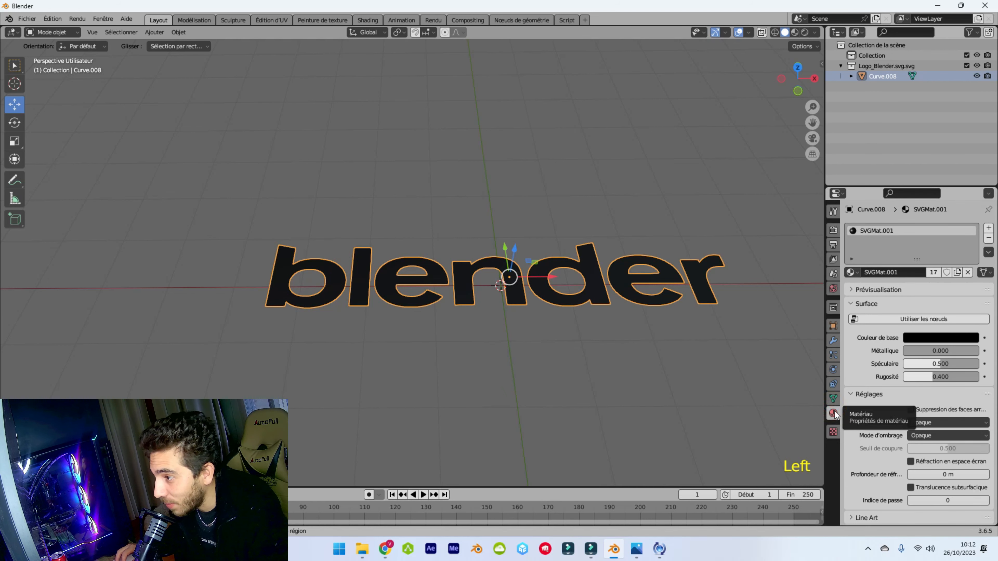
pyautogui.click(952, 338)
pyautogui.moveTo(970, 261); pyautogui.dragTo(970, 186)
pyautogui.press('a')
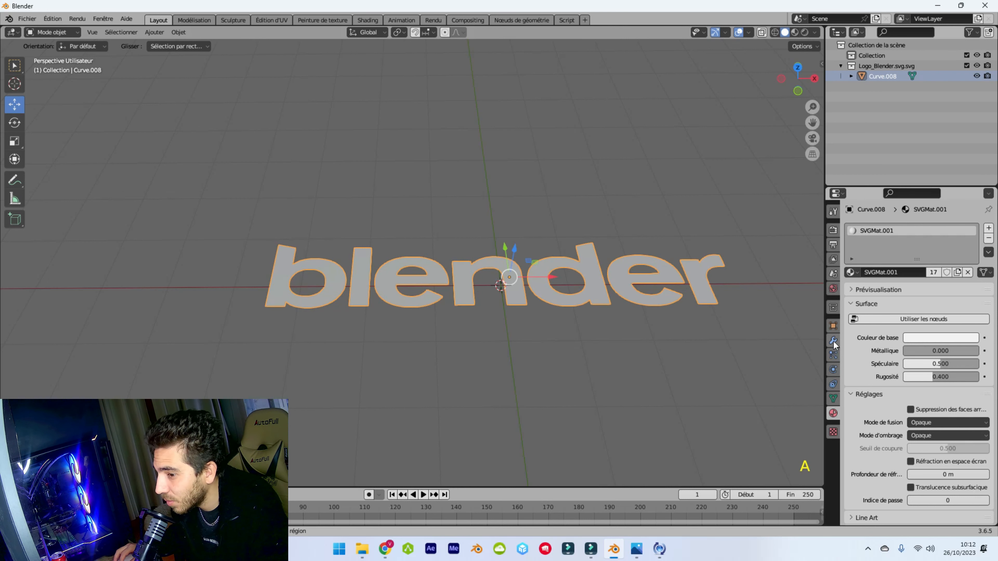
# Try to thicken the lettering with a Solidify modifier, inspect the end of the letter r, and remove the modifier
pyautogui.click(834, 340)
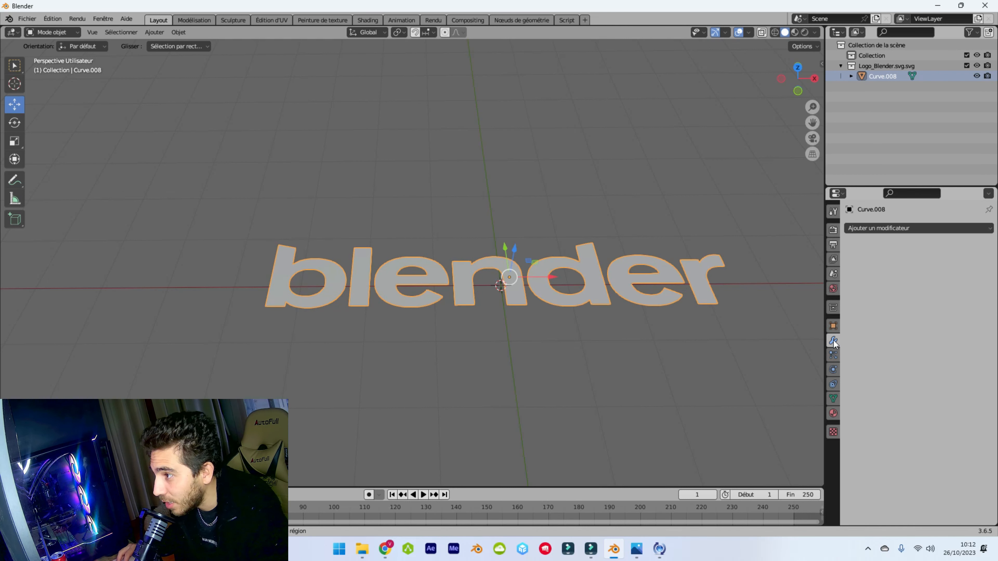
pyautogui.click(926, 227)
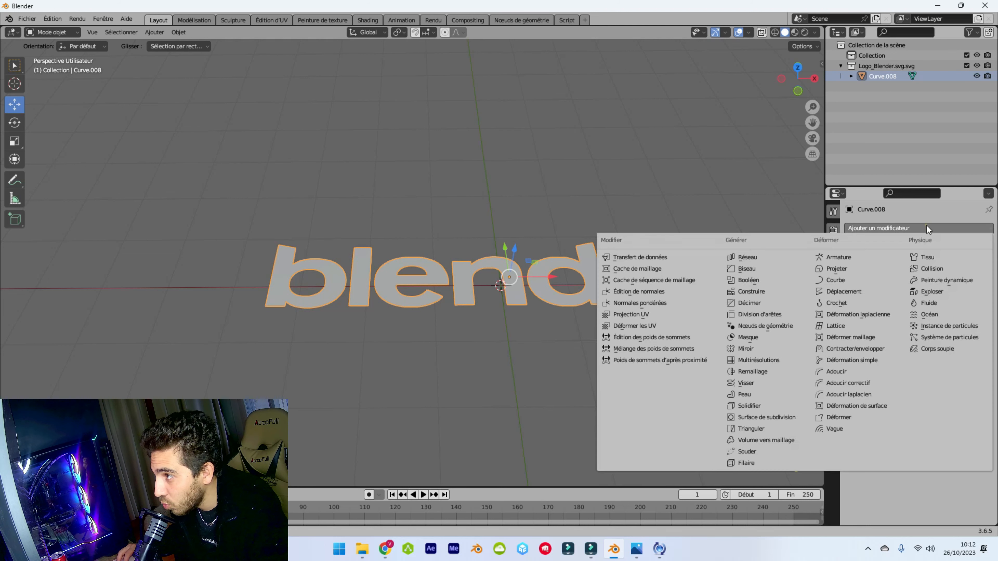
pyautogui.click(757, 409)
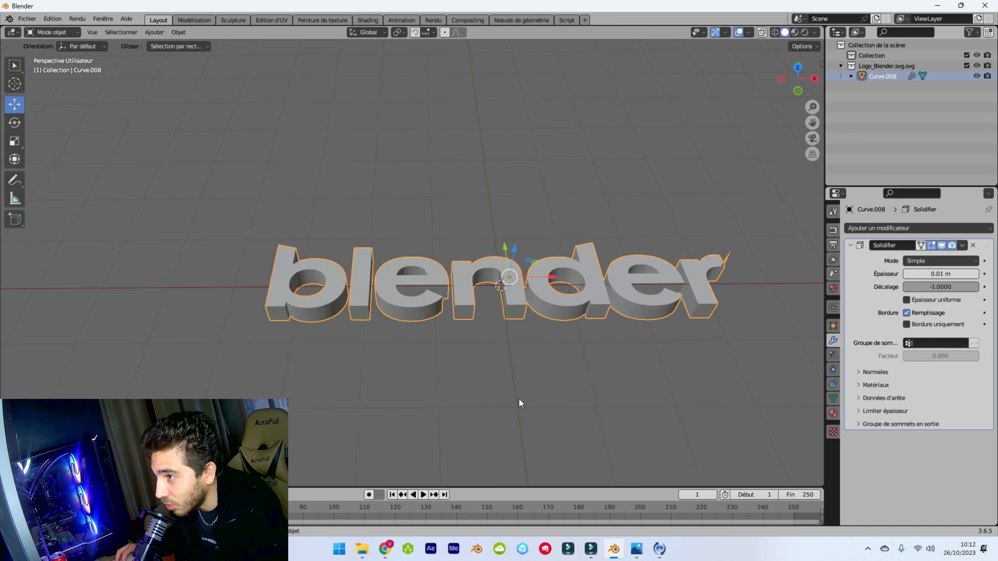
pyautogui.scroll(5, 541, 312)
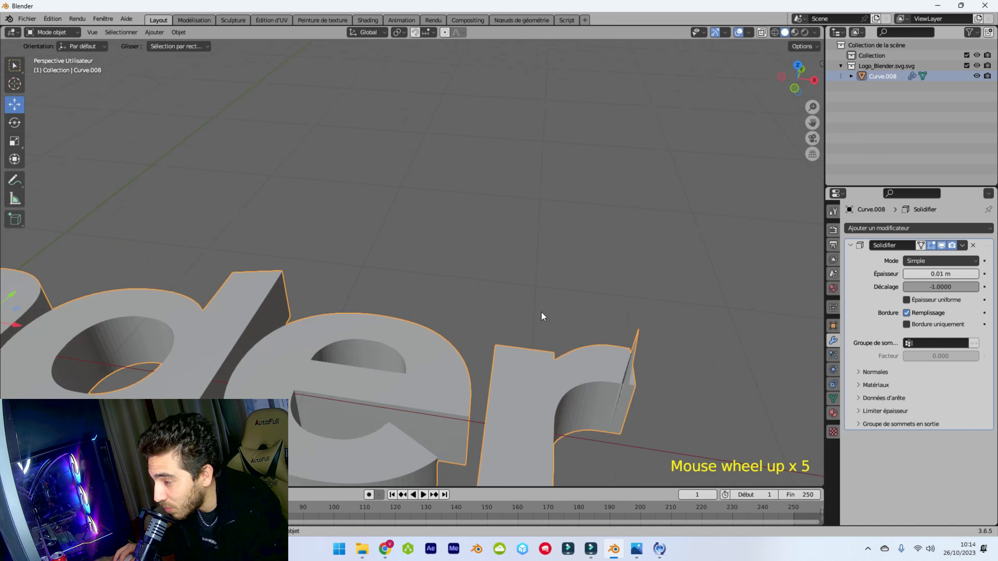
pyautogui.moveTo(541, 312); pyautogui.dragTo(531, 228, button='middle')
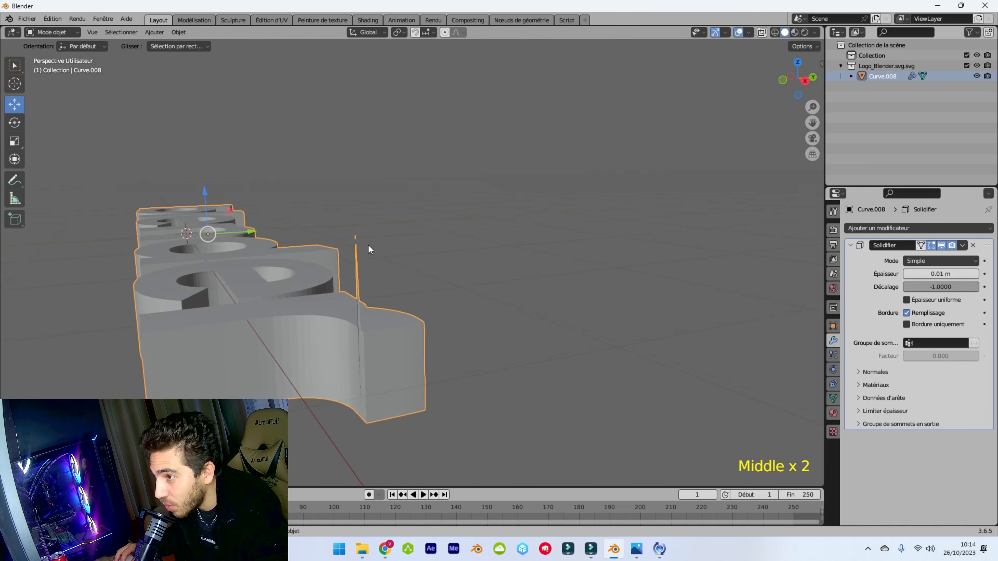
pyautogui.moveTo(335, 275); pyautogui.dragTo(504, 260, button='middle')
pyautogui.scroll(-2, 397, 286)
pyautogui.scroll(-2, 588, 231)
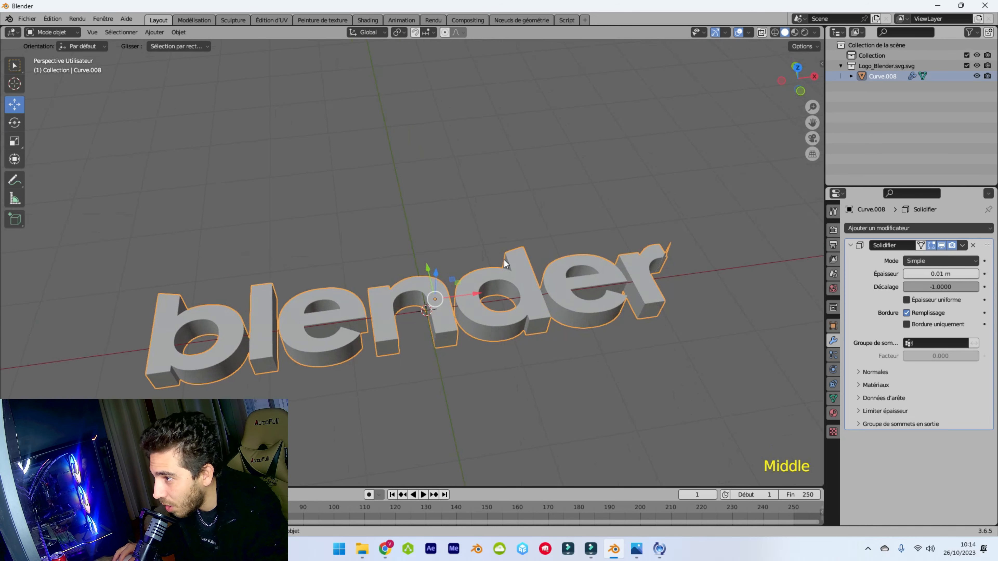
pyautogui.click(974, 245)
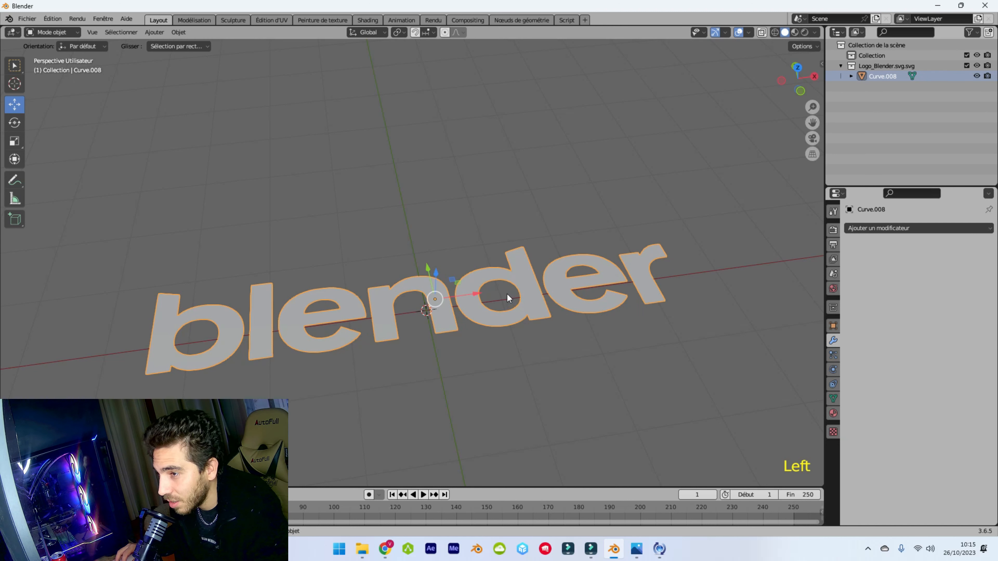
# Extrude all the lettering's faces upward by about 0.61 m, and check the resulting object in wireframe and solid display
pyautogui.moveTo(449, 359); pyautogui.dragTo(326, 381, button='middle')
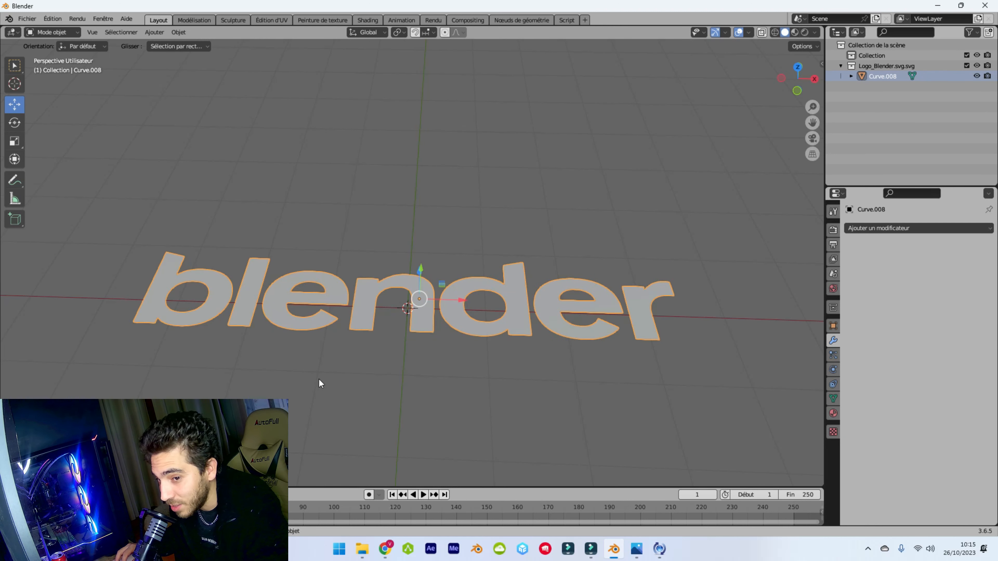
pyautogui.press('Tab')
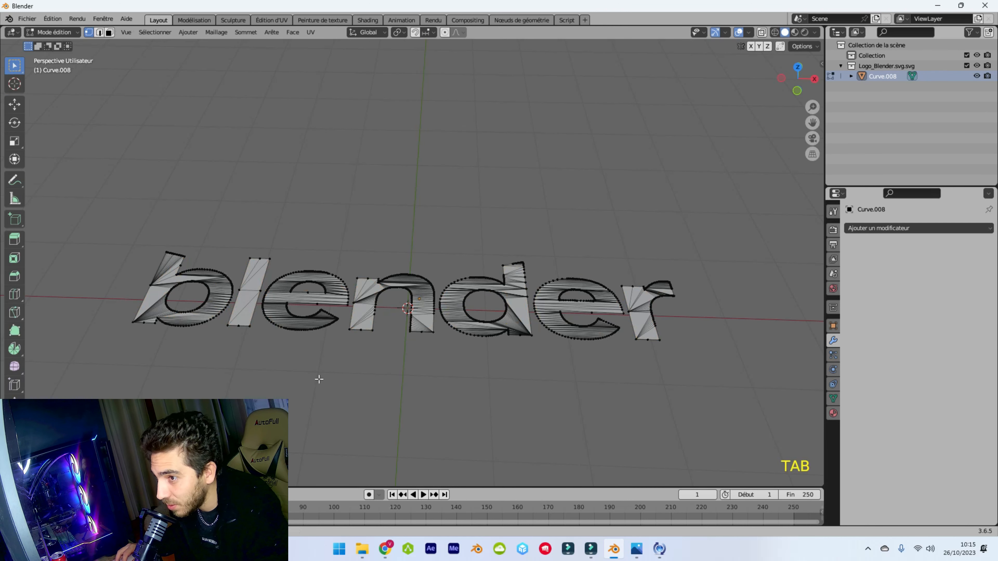
pyautogui.press('a')
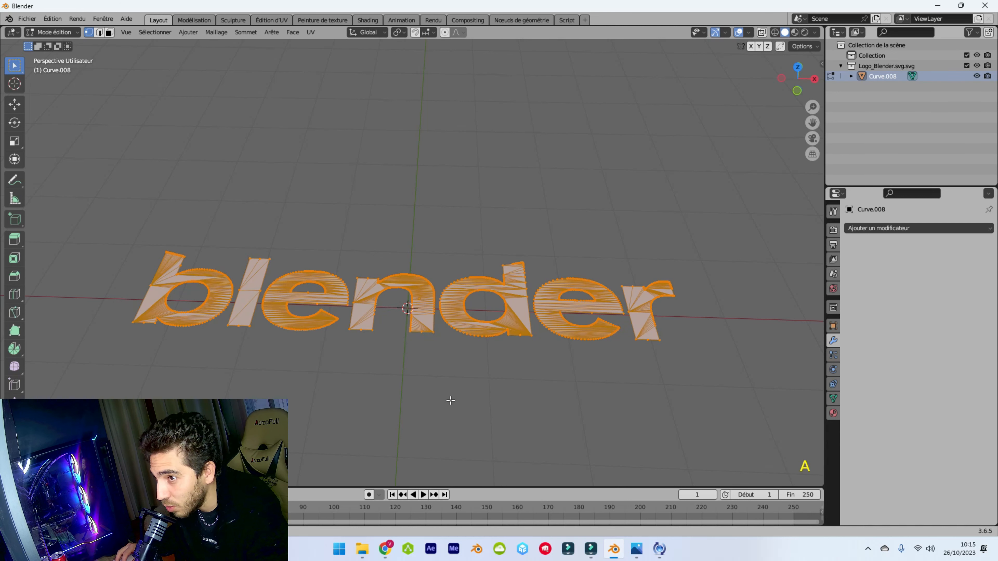
pyautogui.click(109, 32)
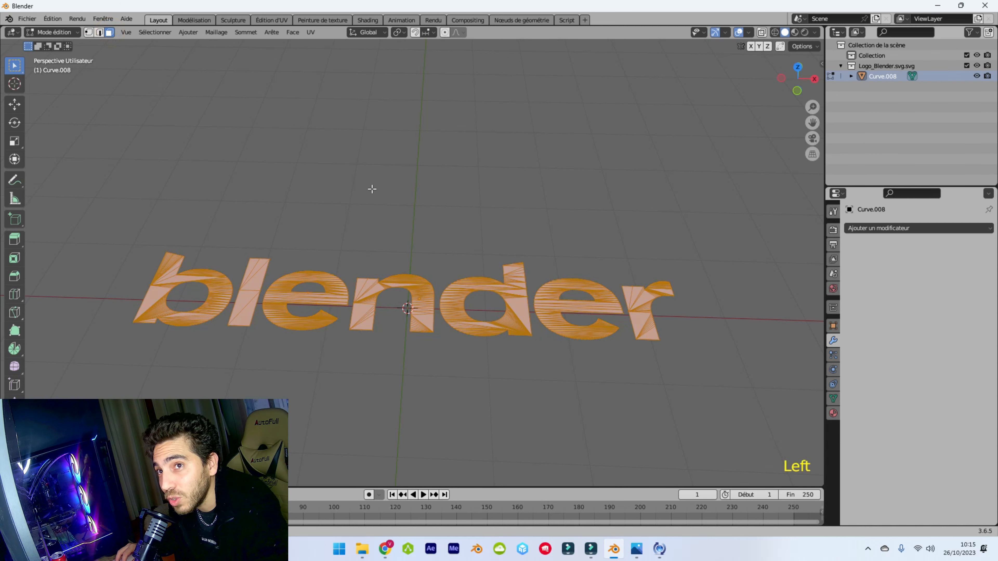
pyautogui.press('e')
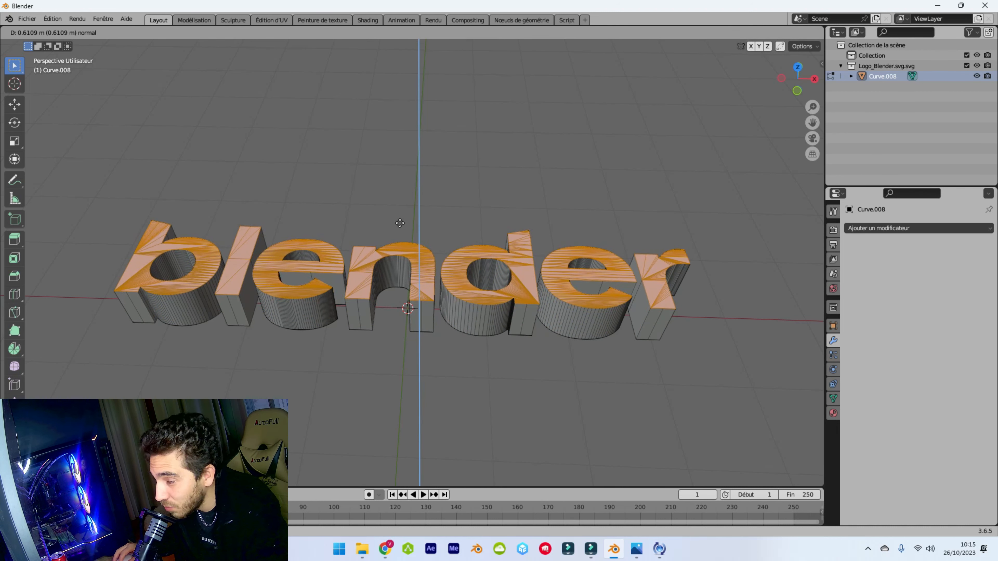
pyautogui.click(400, 223)
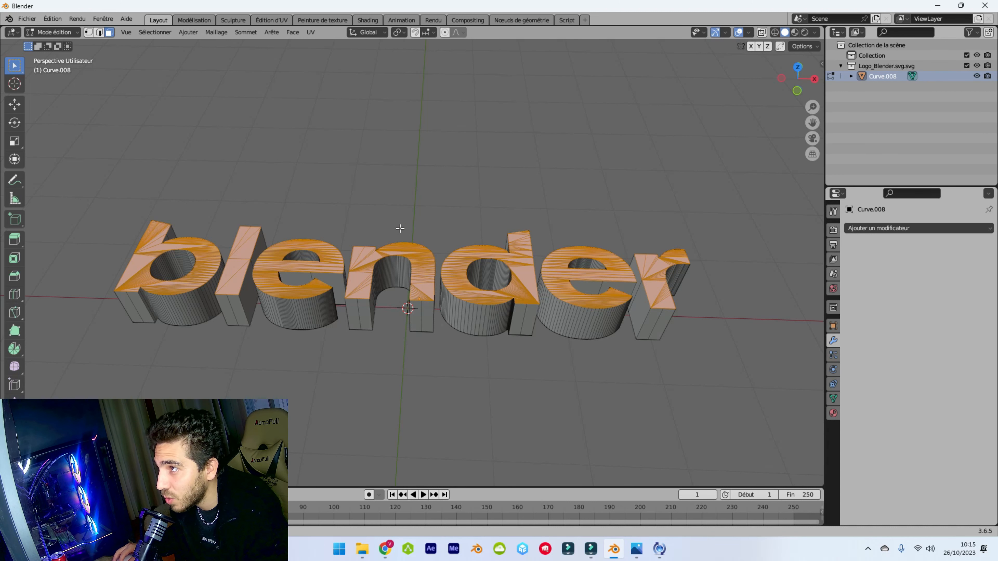
pyautogui.press('Tab')
pyautogui.click(775, 32)
pyautogui.moveTo(503, 148)
pyautogui.mouseDown(button='middle')
pyautogui.moveTo(483, 139)
pyautogui.moveTo(521, 107)
pyautogui.moveTo(553, 140)
pyautogui.moveTo(499, 160)
pyautogui.moveTo(441, 145)
pyautogui.moveTo(452, 164)
pyautogui.mouseUp(button='middle')
pyautogui.click(784, 32)
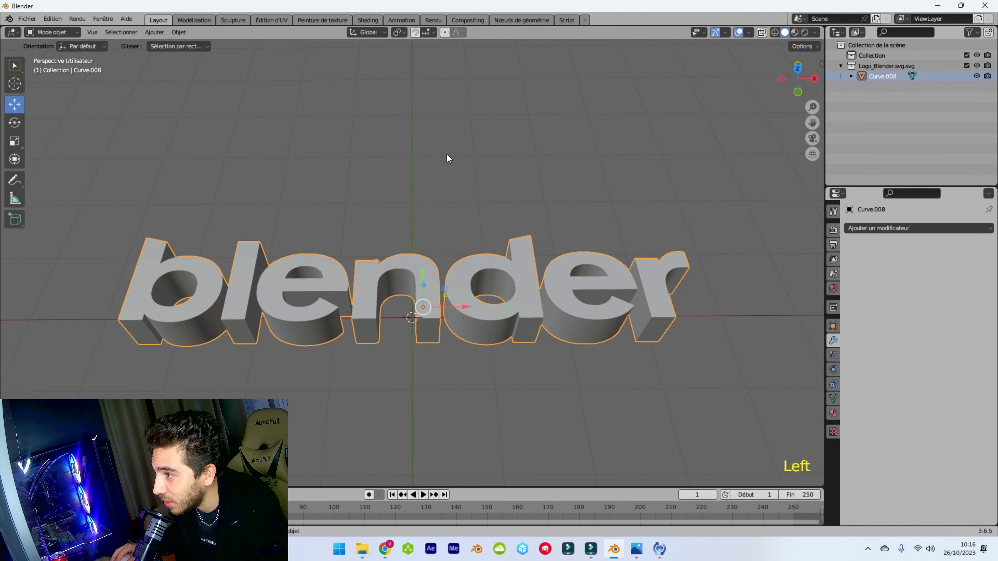
# Add a Remesh modifier in Smooth mode to the lettering in wireframe display, with removal of disconnected pieces turned off
pyautogui.click(774, 32)
pyautogui.click(933, 229)
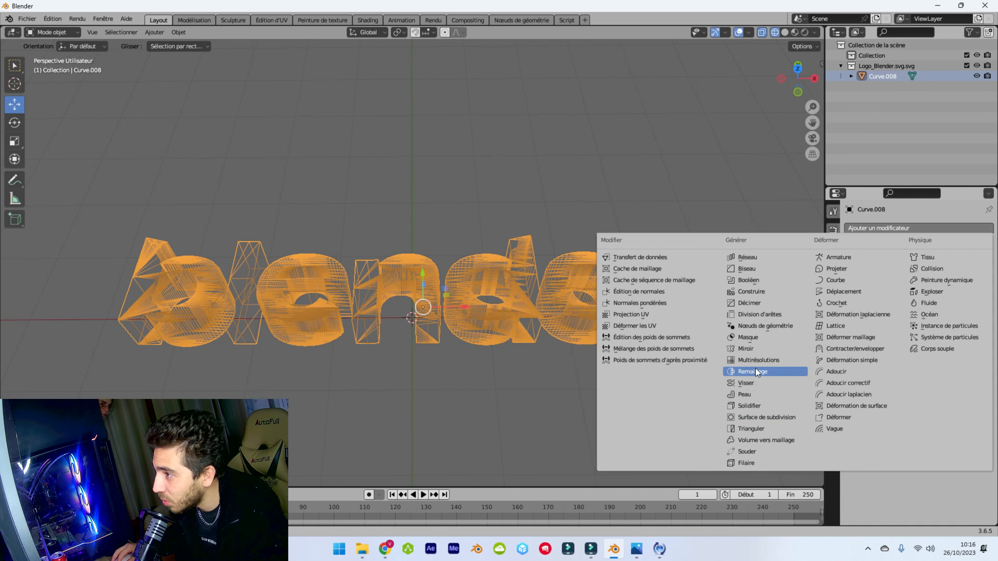
pyautogui.click(750, 372)
pyautogui.click(901, 261)
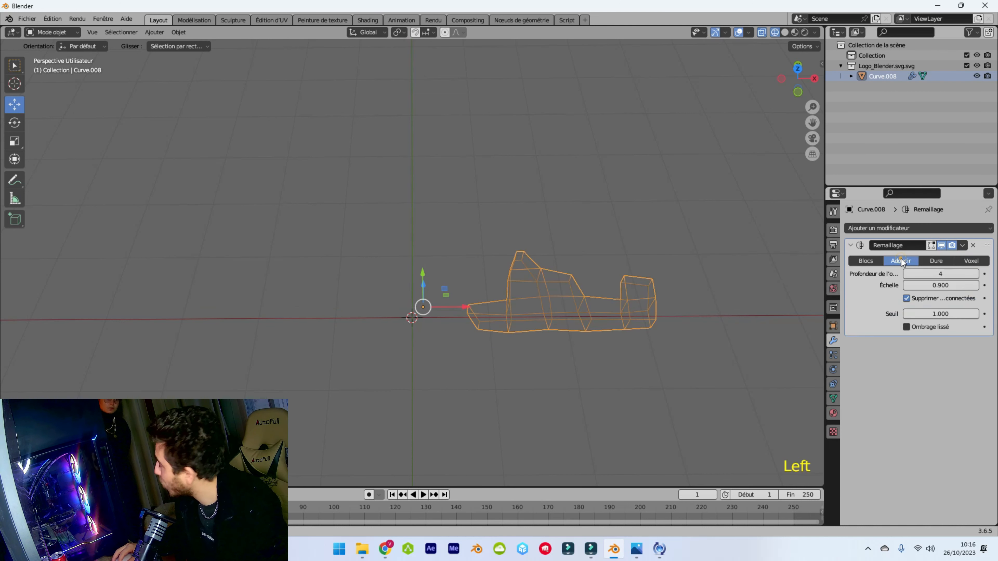
pyautogui.click(905, 299)
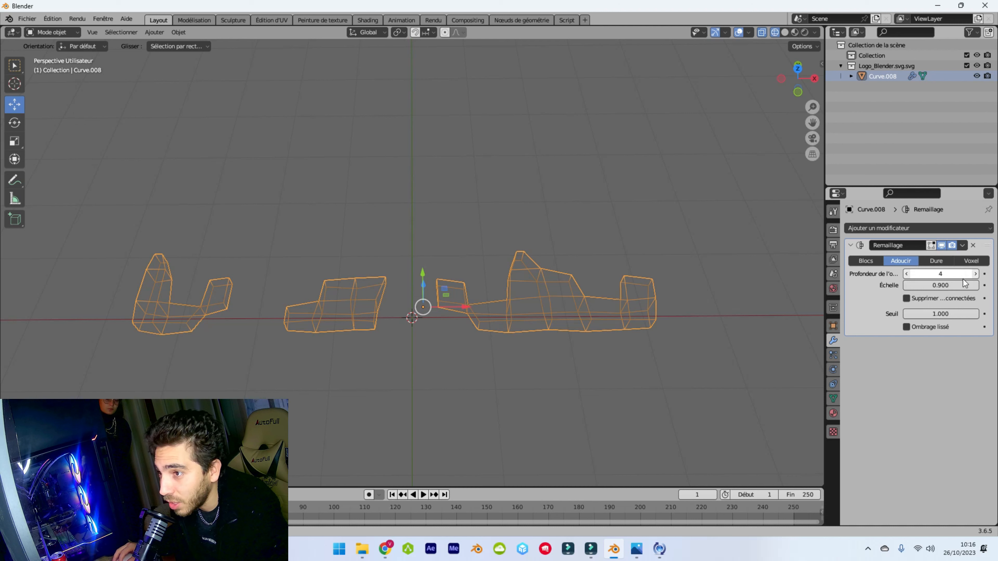
# Set the Remesh modifier's octree depth to 8, trying 9 on the way
pyautogui.click(975, 274)
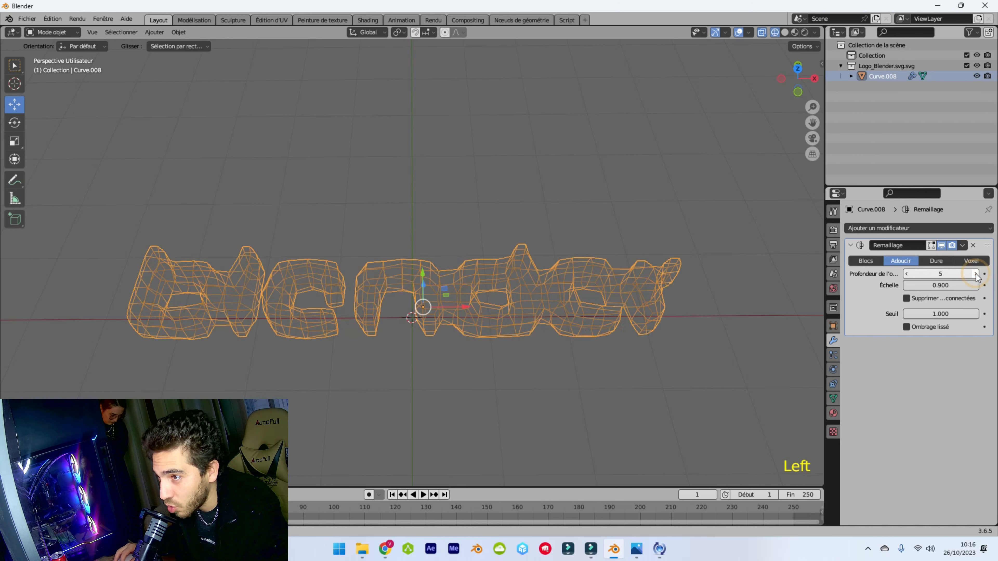
pyautogui.click(976, 273)
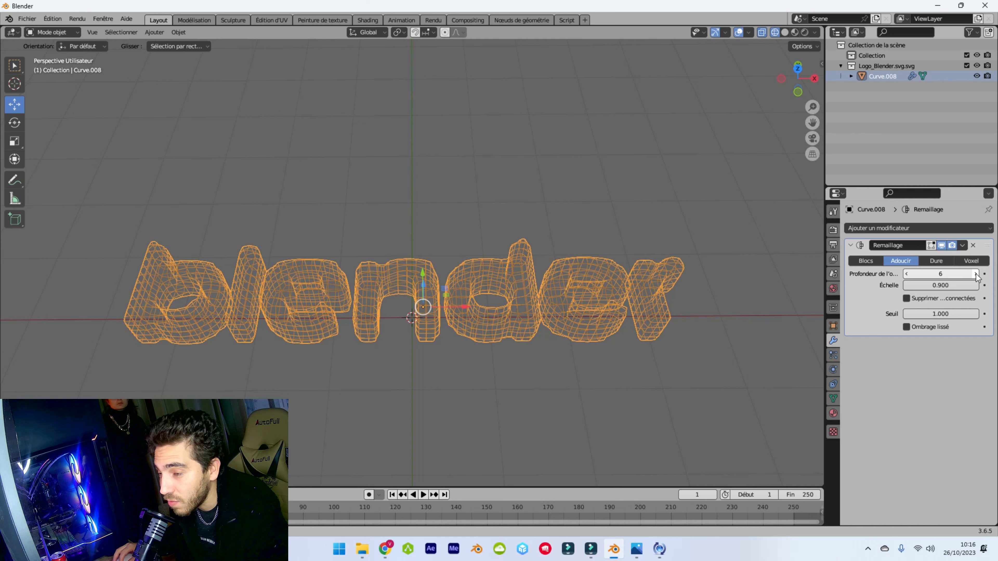
pyautogui.click(975, 273)
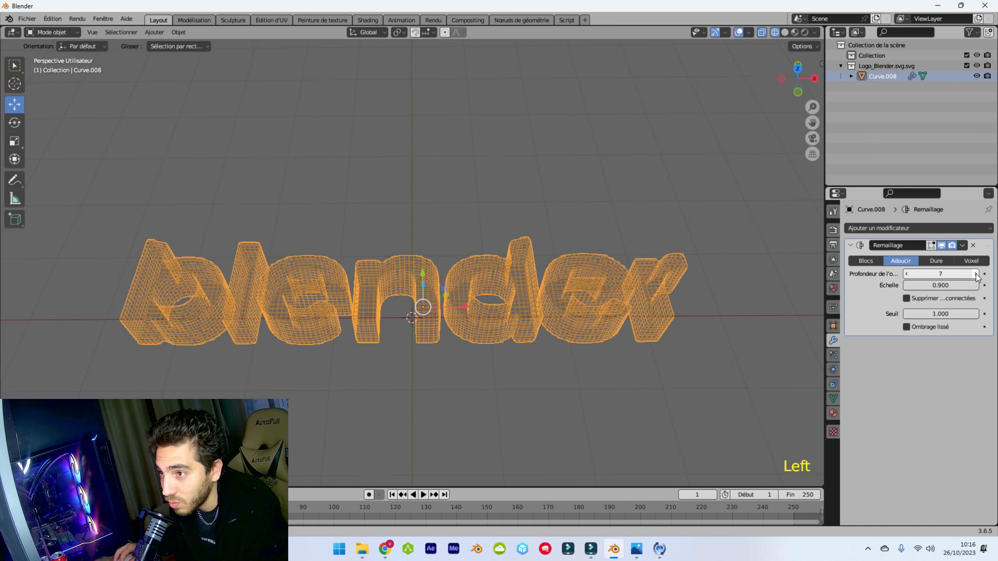
pyautogui.click(976, 274)
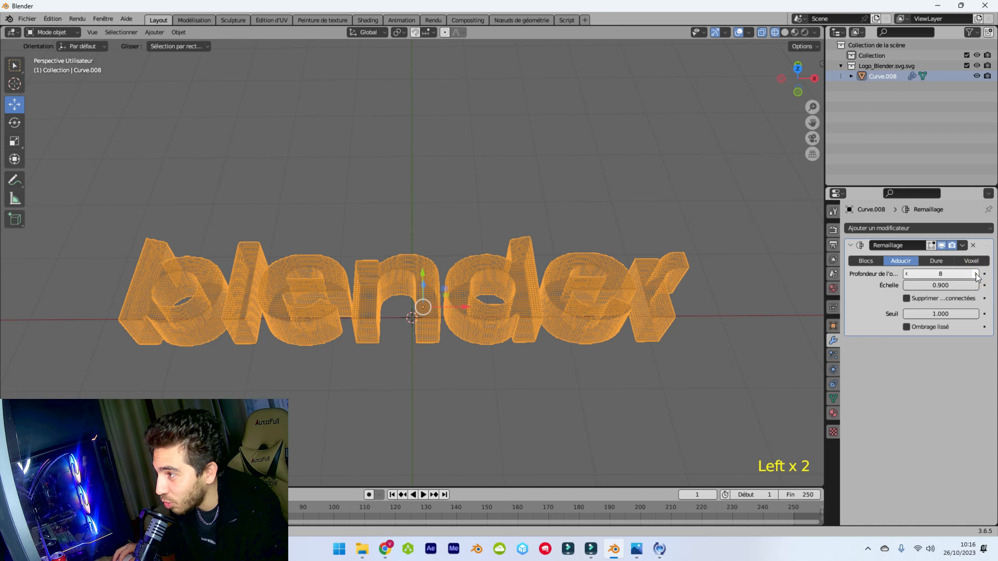
pyautogui.click(975, 274)
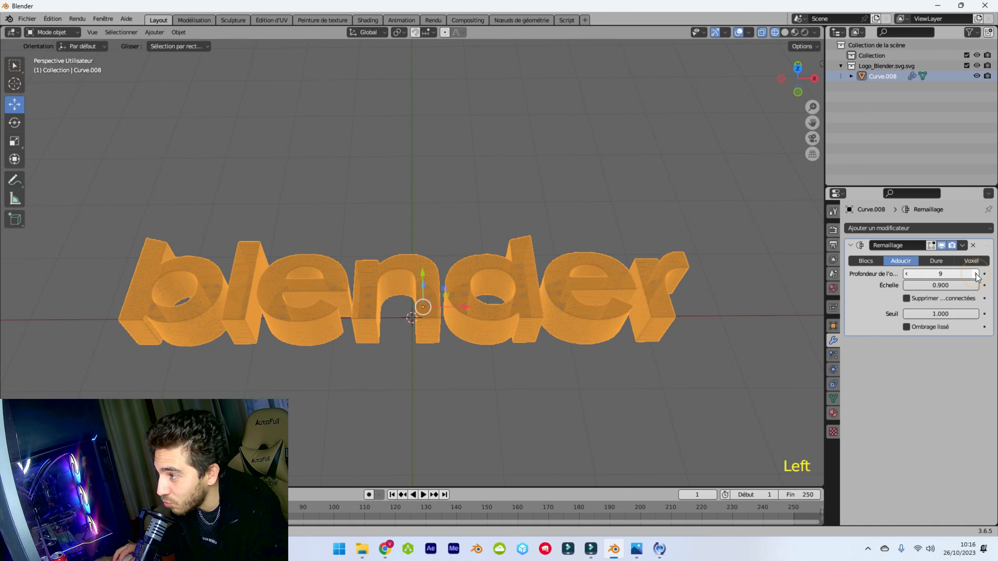
pyautogui.click(905, 274)
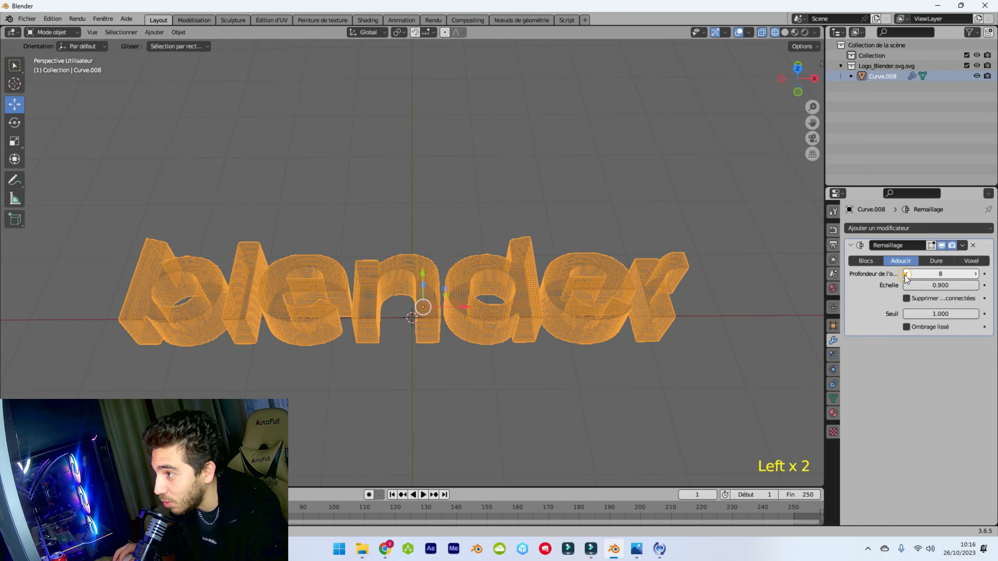
# Set the Remesh modifier's octree depth to 9, trying 10 on the way, and view the lettering from the top
pyautogui.scroll(3, 647, 278)
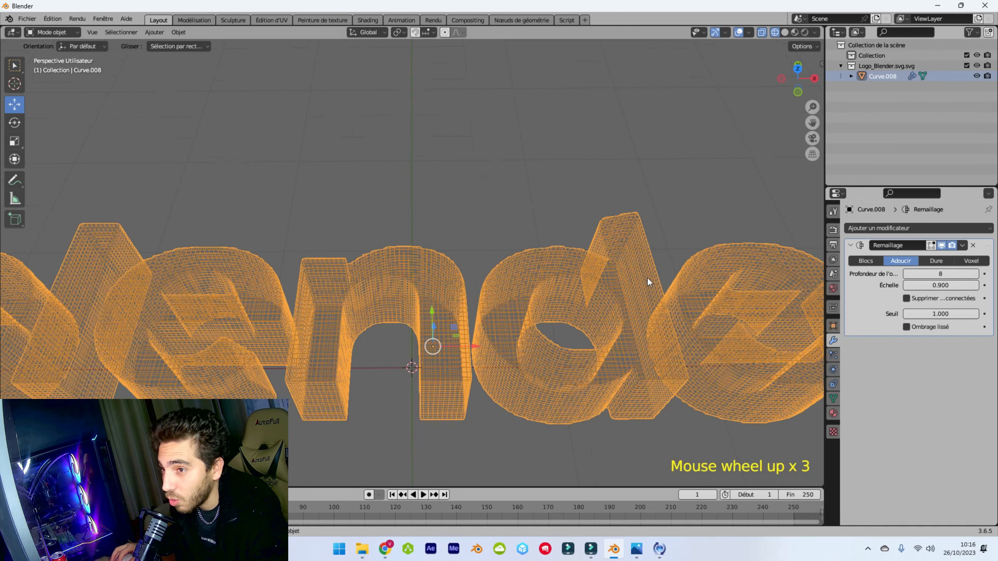
pyautogui.moveTo(647, 278); pyautogui.dragTo(589, 228, button='middle')
pyautogui.click(977, 274)
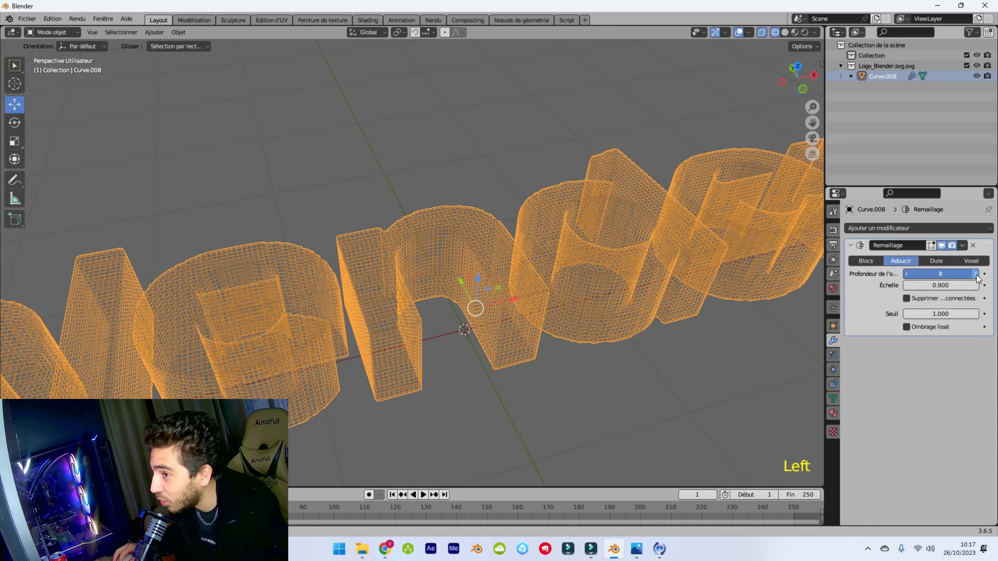
pyautogui.click(976, 274)
pyautogui.click(976, 274)
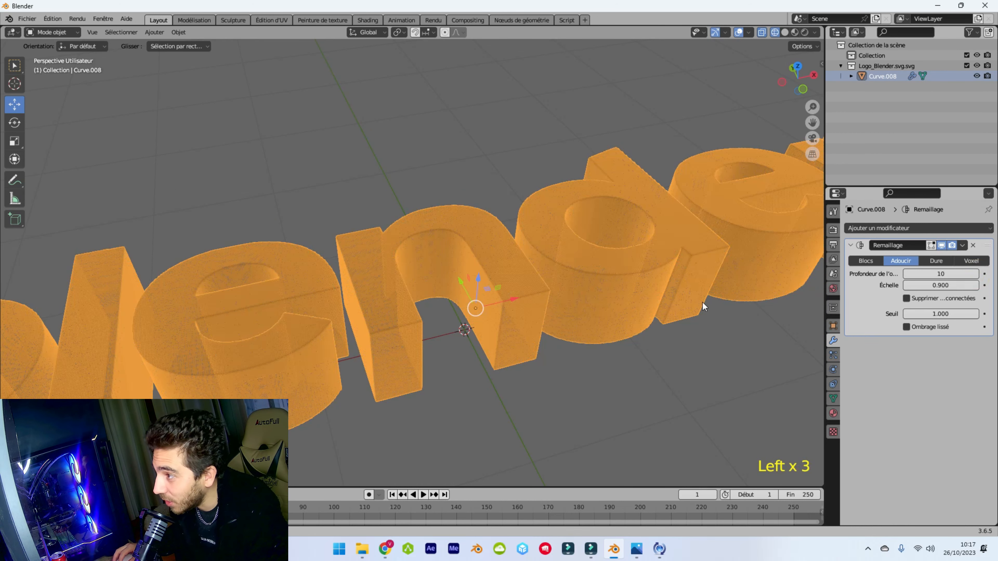
pyautogui.click(560, 320)
pyautogui.moveTo(560, 321); pyautogui.dragTo(576, 305, button='middle')
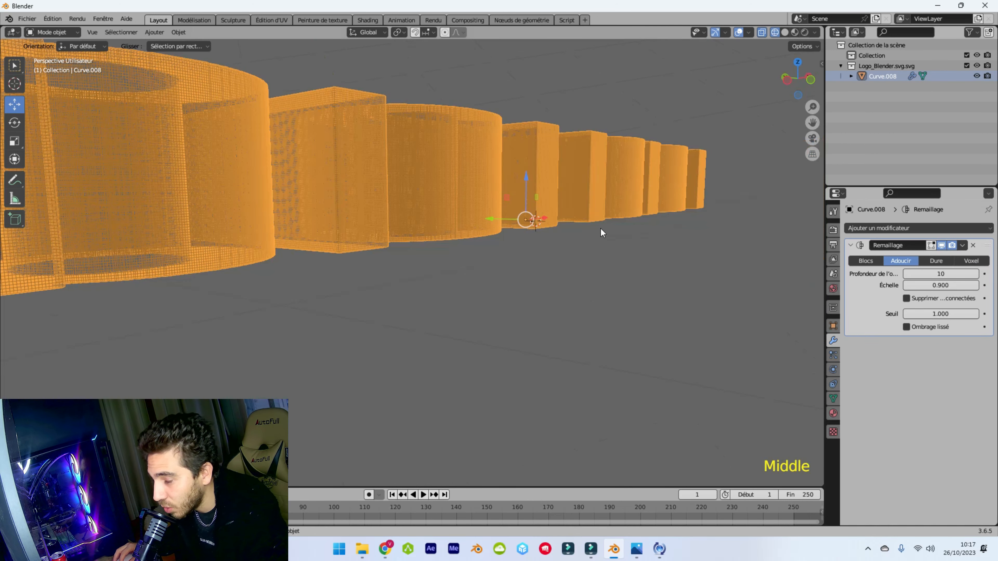
pyautogui.moveTo(602, 233); pyautogui.dragTo(632, 271, button='middle')
pyautogui.click(906, 274)
pyautogui.press('KP_7')
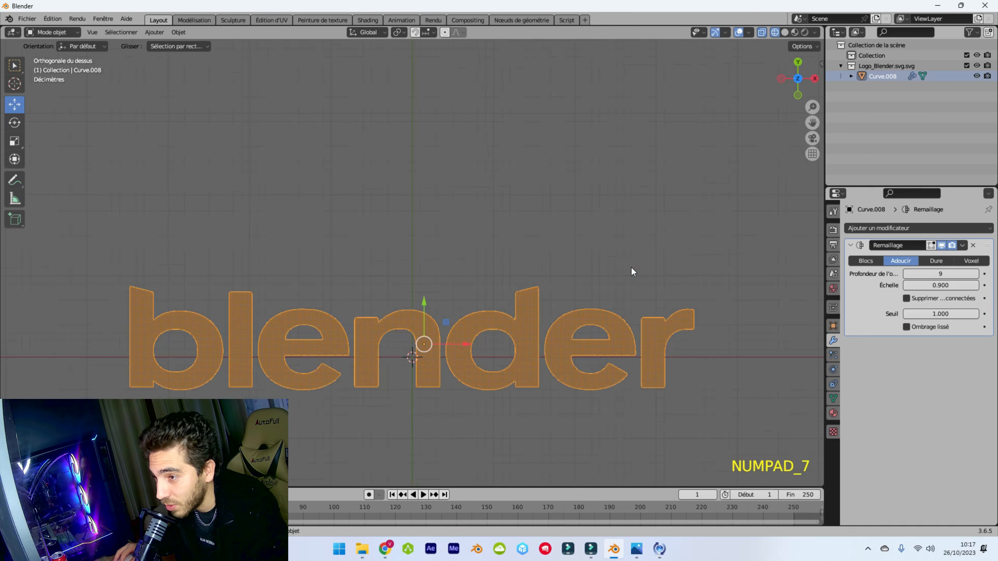
# Apply the Remesh modifier to the lettering and inspect the mesh in solid display
pyautogui.click(973, 245)
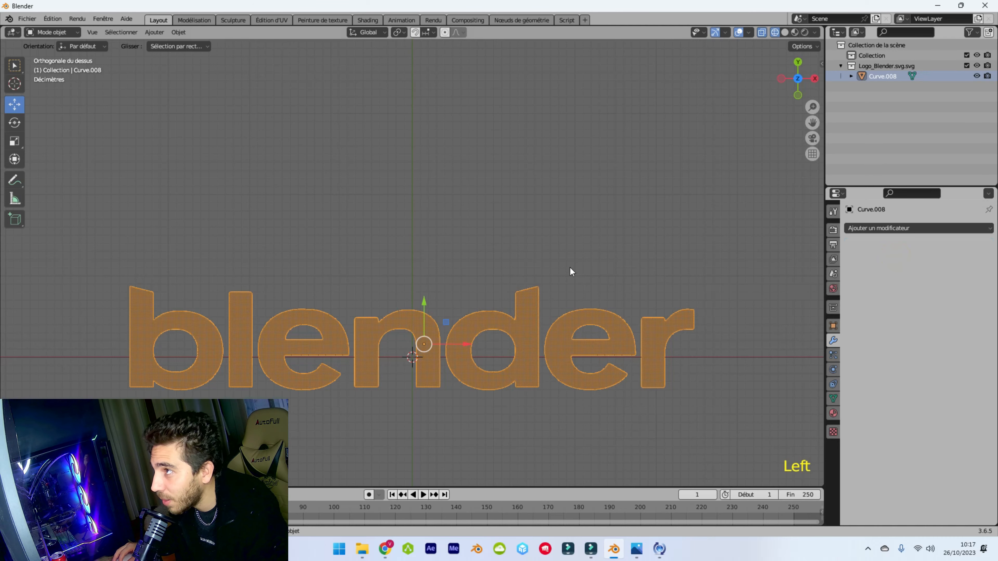
pyautogui.keyDown('ctrl'); pyautogui.moveTo(555, 262); pyautogui.dragTo(594, 237, button='middle'); pyautogui.keyUp('ctrl')
pyautogui.click(785, 32)
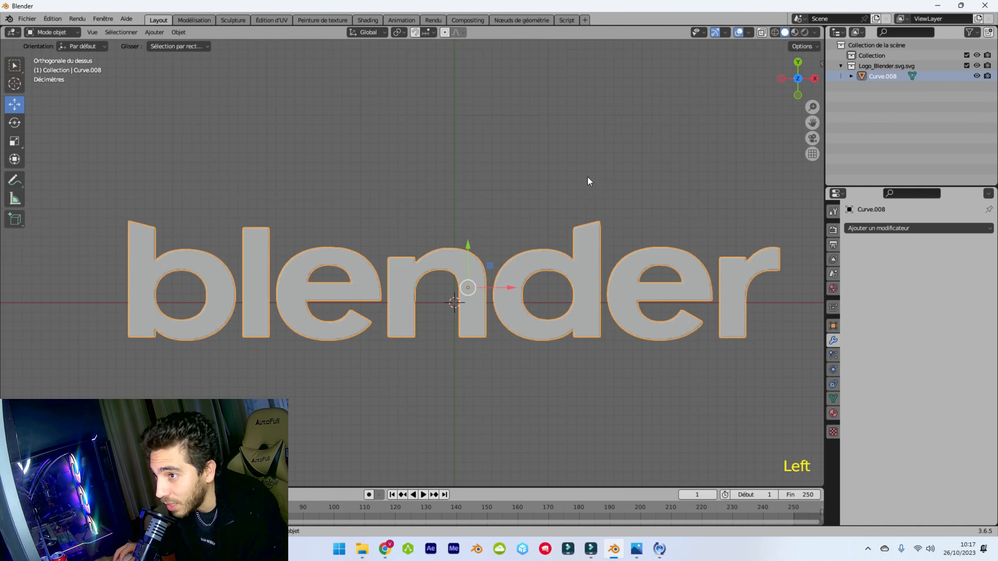
pyautogui.scroll(3, 505, 296)
pyautogui.moveTo(505, 296); pyautogui.dragTo(512, 248, button='middle')
pyautogui.scroll(-3, 438, 211)
pyautogui.moveTo(438, 212); pyautogui.dragTo(471, 206, button='middle')
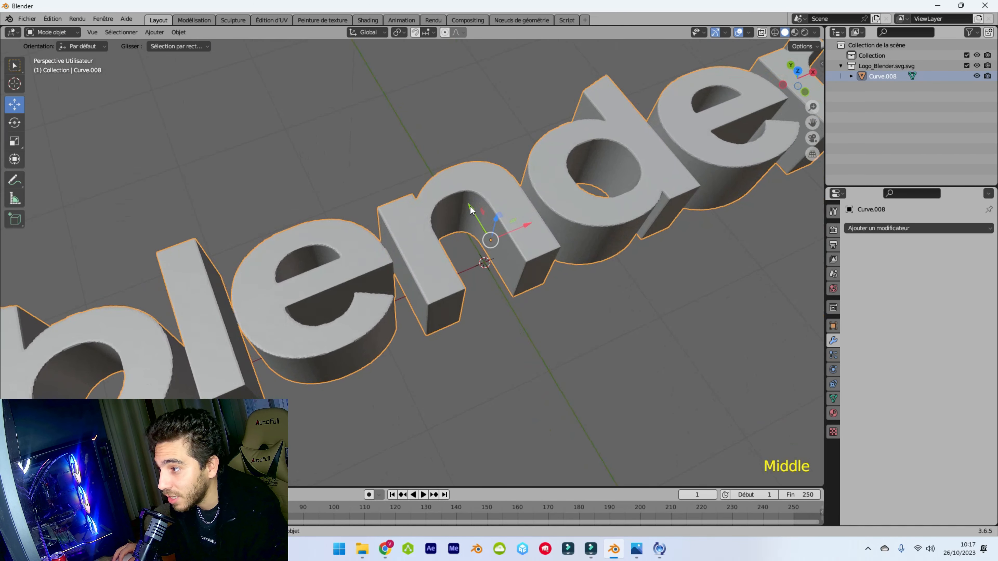
# Shade the lettering smooth, and inspect its edges and overall look with the object deselected
pyautogui.rightClick(432, 272)
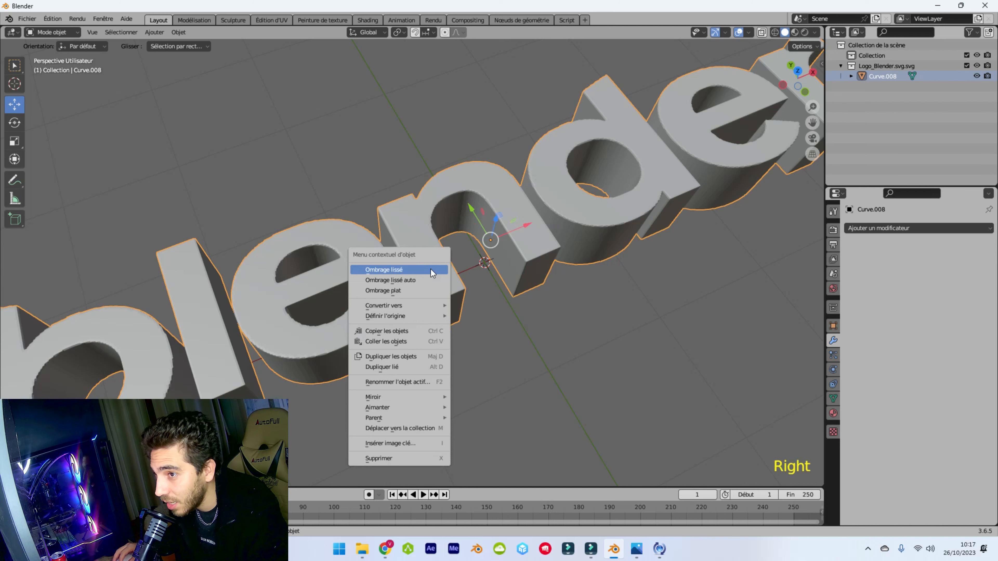
pyautogui.click(410, 271)
pyautogui.scroll(4, 475, 236)
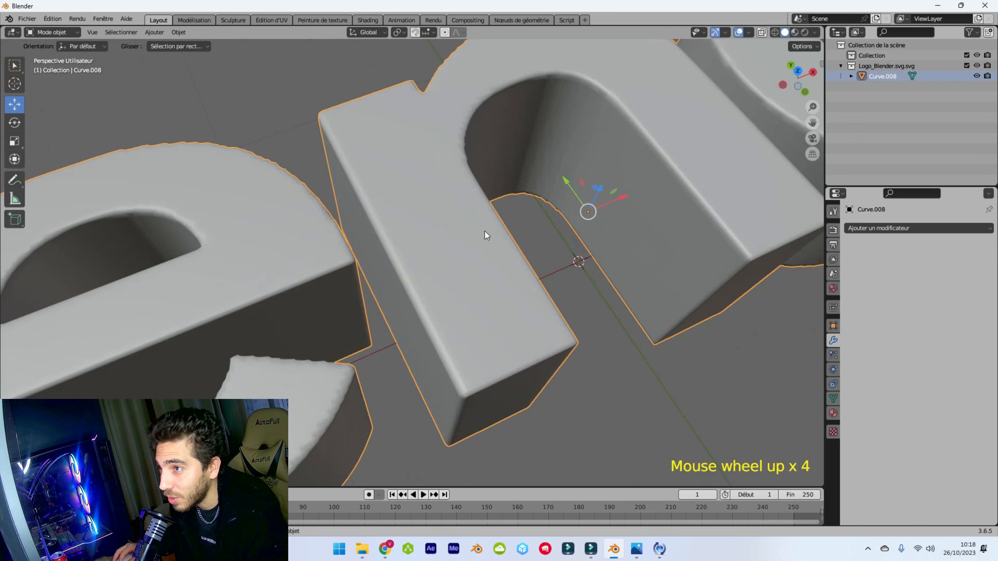
pyautogui.moveTo(486, 234); pyautogui.dragTo(453, 187, button='middle')
pyautogui.scroll(-2, 453, 187)
pyautogui.rightClick(282, 213)
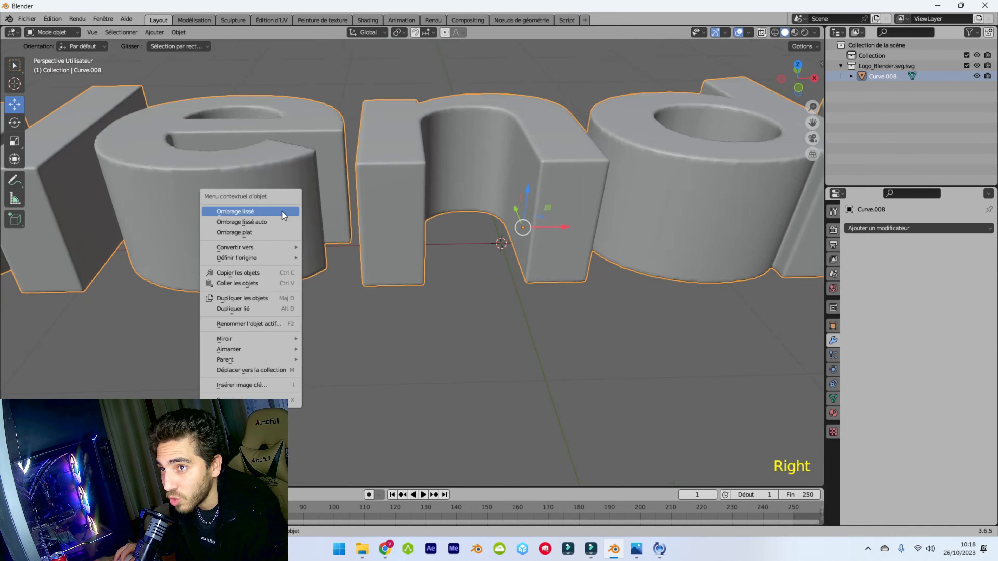
pyautogui.click(274, 212)
pyautogui.scroll(-5, 364, 186)
pyautogui.moveTo(365, 186); pyautogui.dragTo(470, 218, button='middle')
pyautogui.click(432, 170)
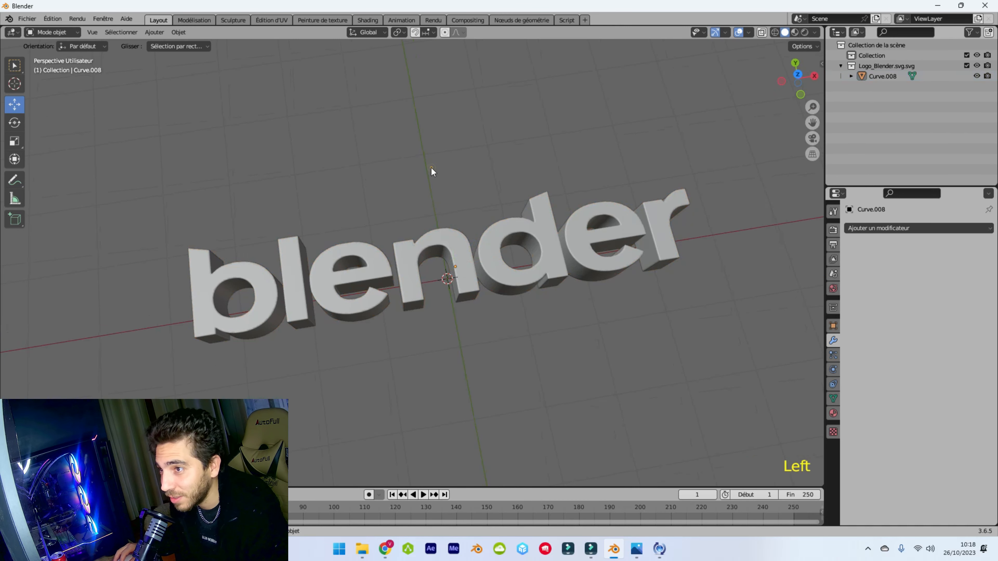
pyautogui.moveTo(432, 170); pyautogui.dragTo(415, 193, button='middle')
# Rotate the lettering about the X axis so that it stands upright
pyautogui.click(426, 223)
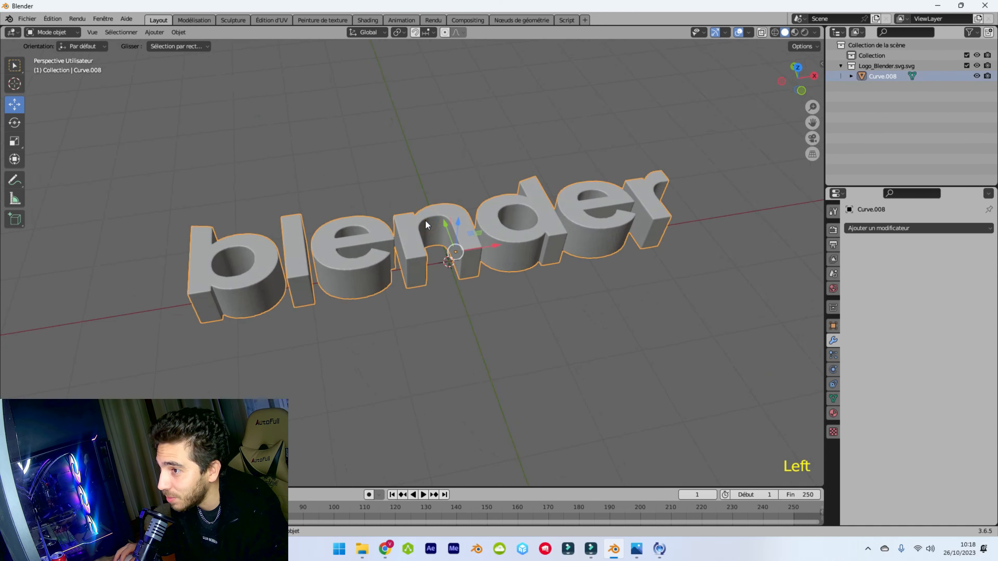
pyautogui.click(12, 123)
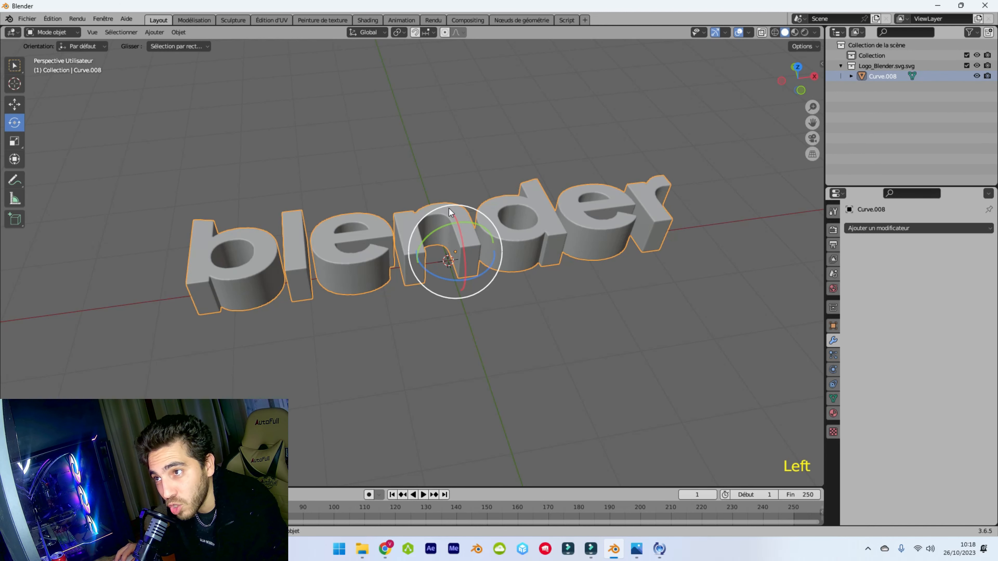
pyautogui.moveTo(449, 209); pyautogui.dragTo(458, 211)
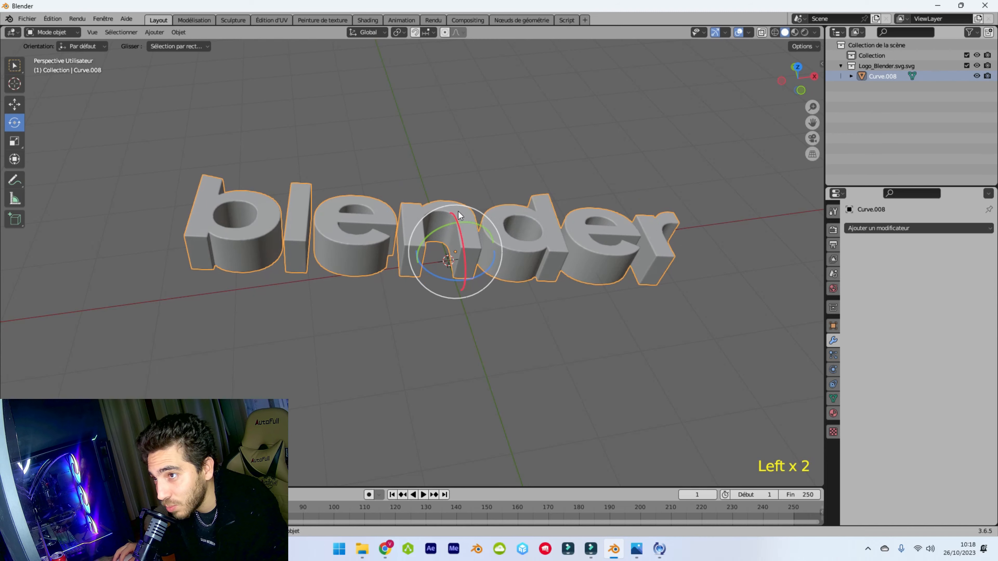
pyautogui.hotkey('ctrl', 'z')
pyautogui.moveTo(447, 159); pyautogui.dragTo(452, 196, button='middle')
pyautogui.moveTo(443, 198); pyautogui.dragTo(495, 221)
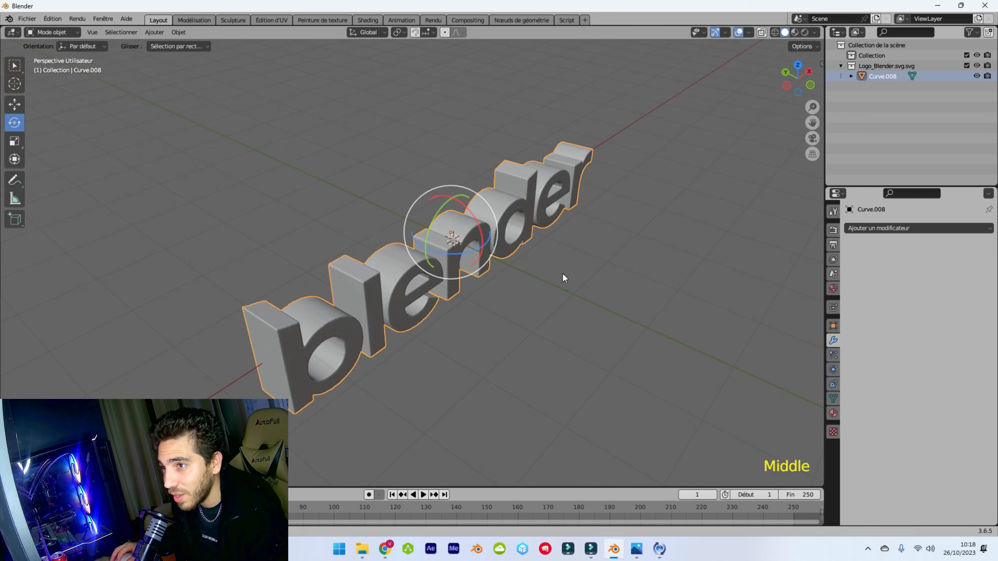
pyautogui.moveTo(563, 274); pyautogui.dragTo(457, 223, button='middle')
# Move the lettering up along the Z axis by about 0.51 m and deselect it
pyautogui.click(20, 106)
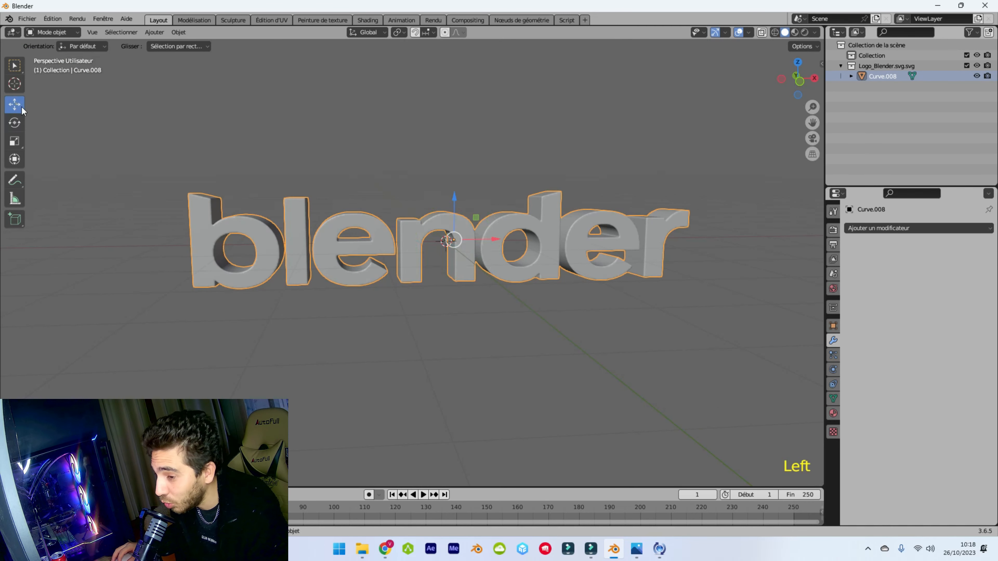
pyautogui.click(455, 195)
pyautogui.moveTo(455, 196); pyautogui.dragTo(455, 160)
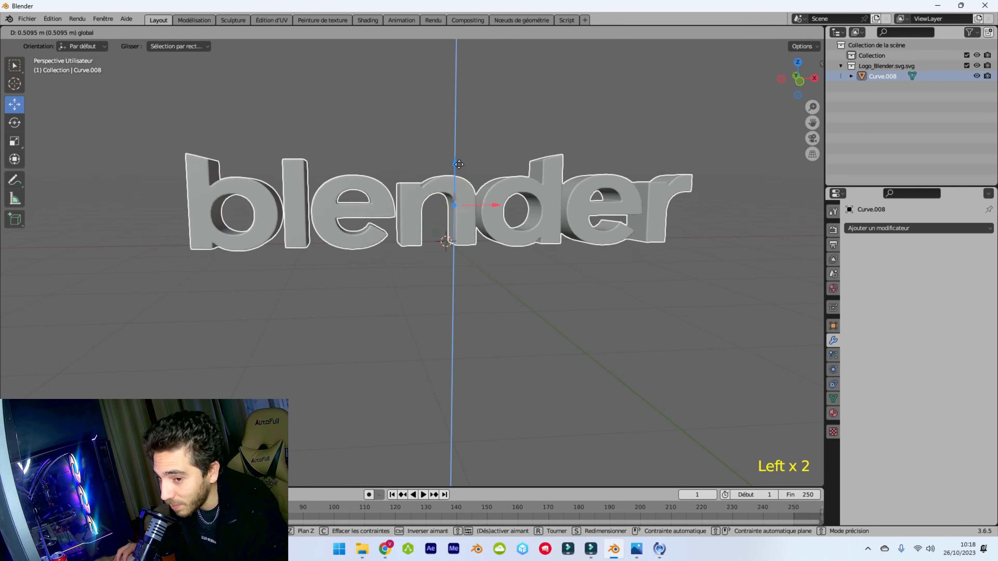
pyautogui.click(455, 268)
# Compare the lettering in rendered and material preview display, and examine it in material preview
pyautogui.click(794, 32)
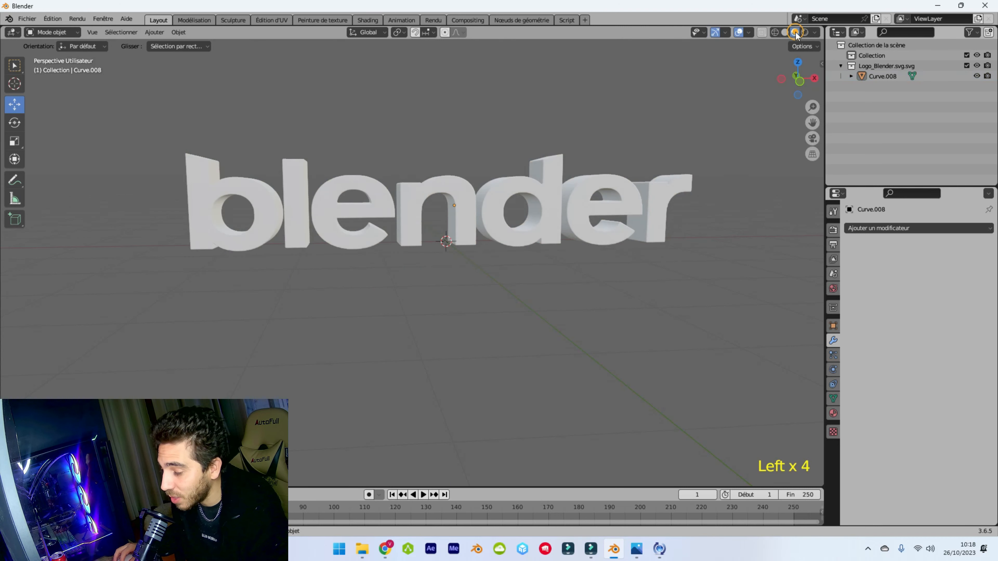
pyautogui.click(804, 32)
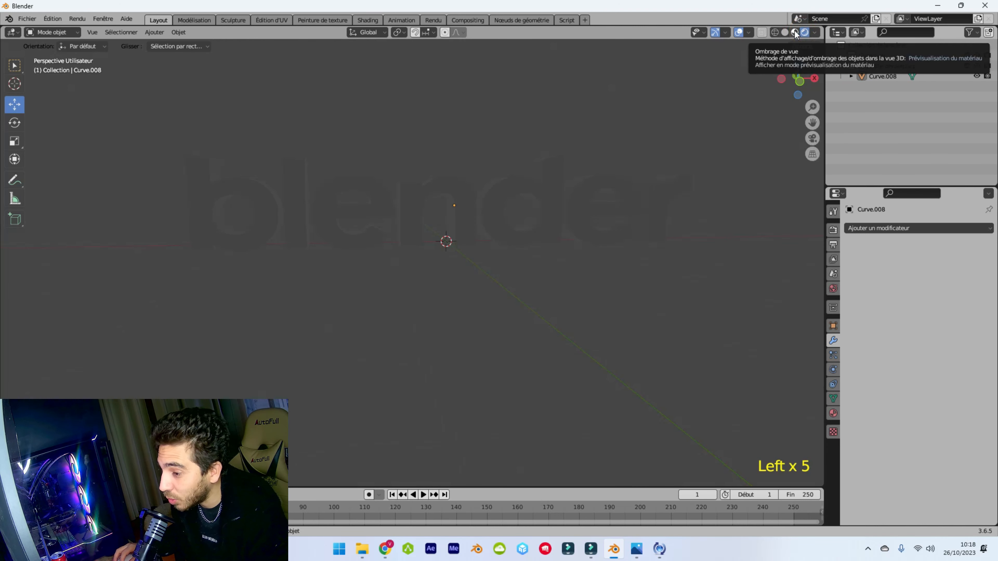
pyautogui.click(794, 32)
pyautogui.moveTo(502, 125)
pyautogui.mouseDown(button='middle')
pyautogui.moveTo(430, 131)
pyautogui.moveTo(373, 156)
pyautogui.moveTo(476, 151)
pyautogui.moveTo(499, 126)
pyautogui.mouseUp(button='middle')
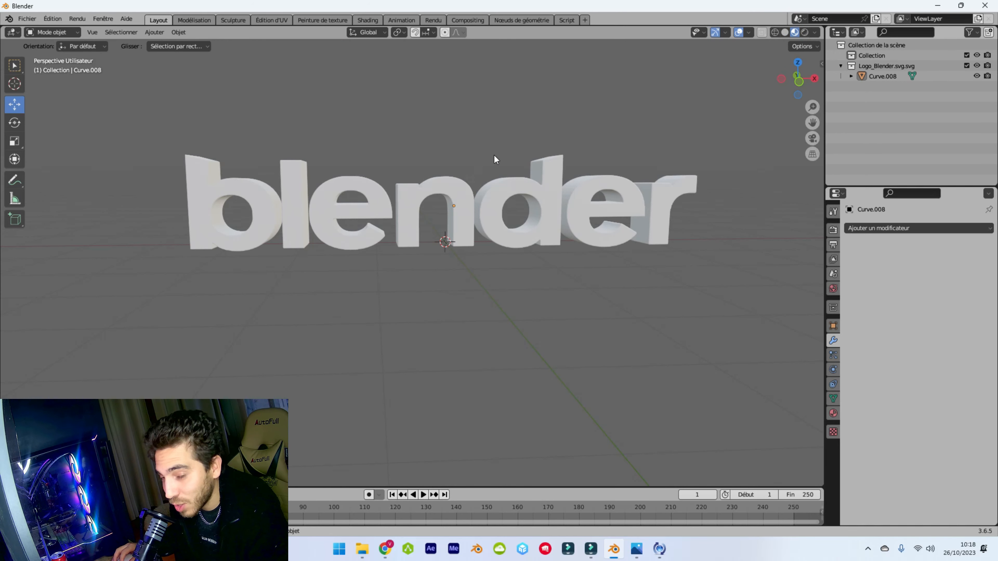
pyautogui.moveTo(461, 159); pyautogui.dragTo(505, 167, button='middle')
pyautogui.scroll(2, 477, 135)
pyautogui.scroll(-1, 475, 131)
pyautogui.keyDown('shift'); pyautogui.moveTo(506, 167); pyautogui.dragTo(492, 203, button='middle'); pyautogui.keyUp('shift')
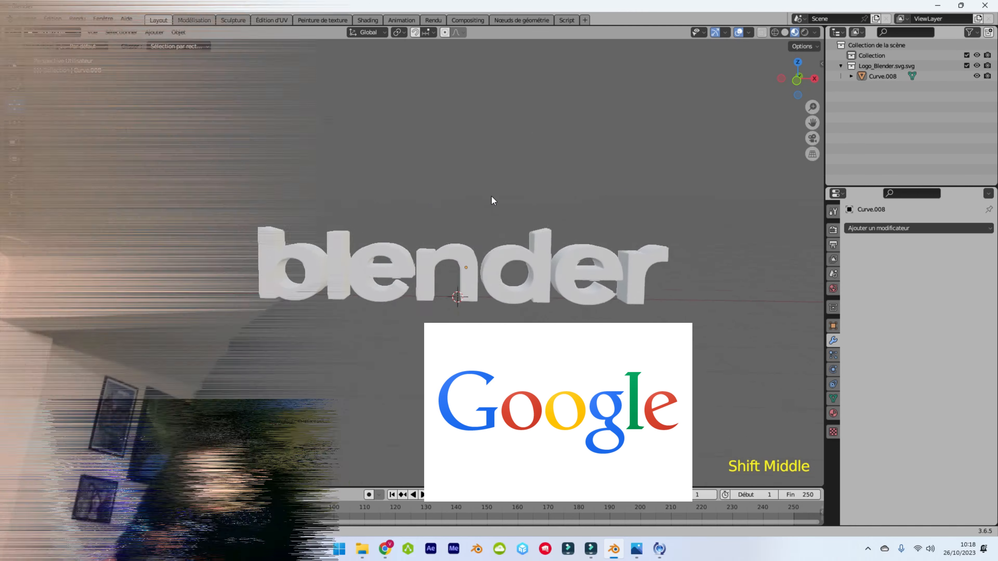